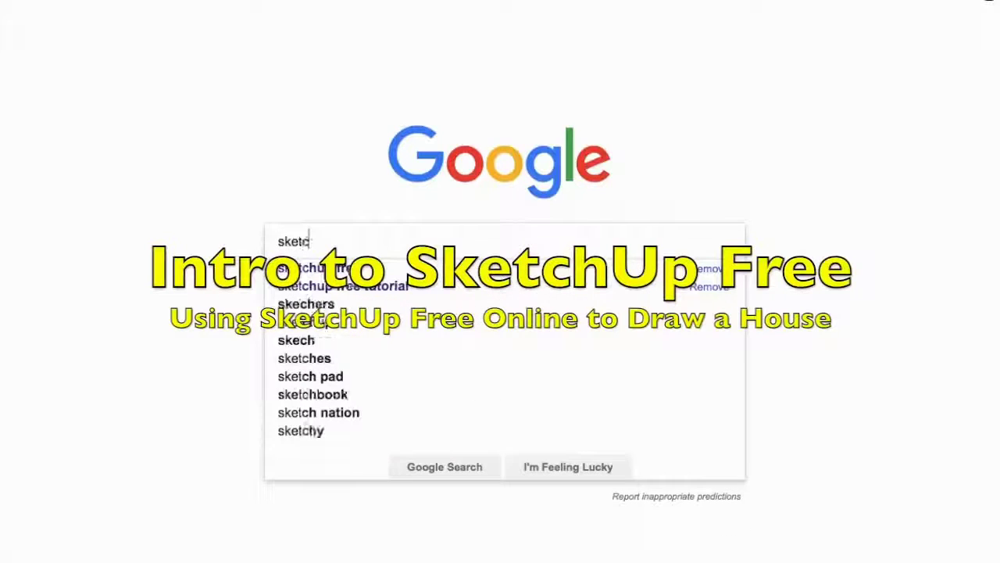
- Search Google for 'sketch up free'
text(h up free)
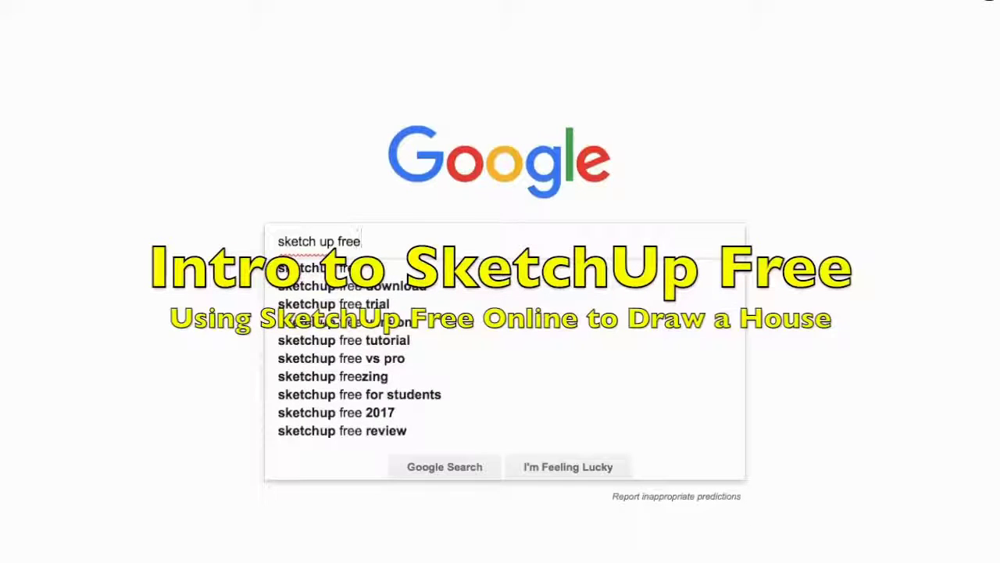
key(Return)
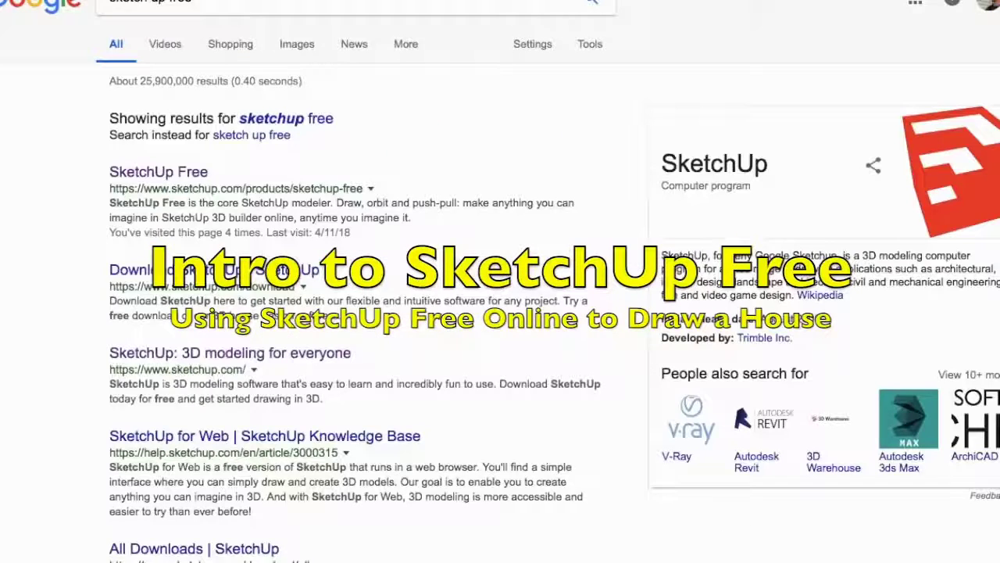
- Open the SketchUp Free page, start modeling in the browser, and sign in with the first Google account
click(200, 178)
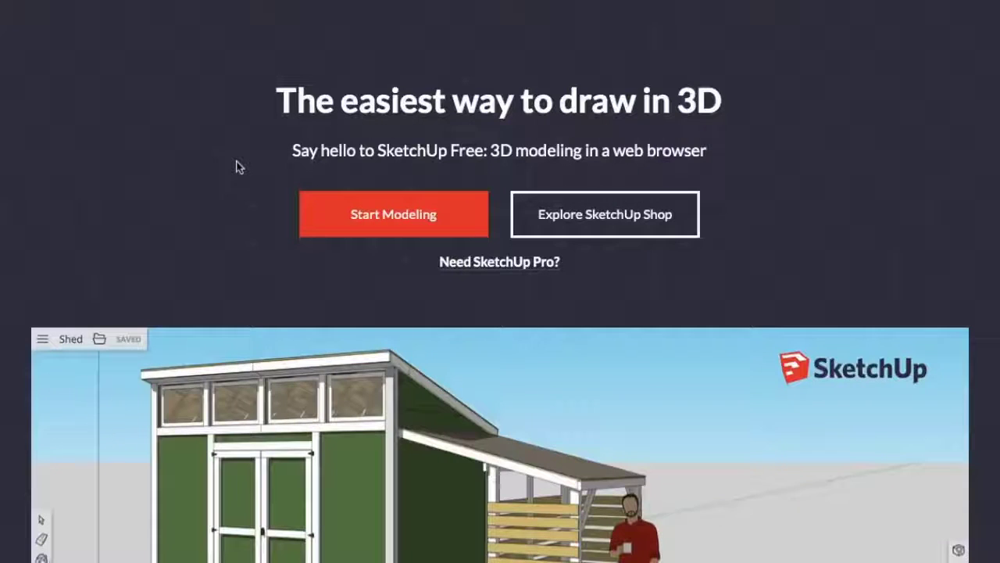
click(394, 214)
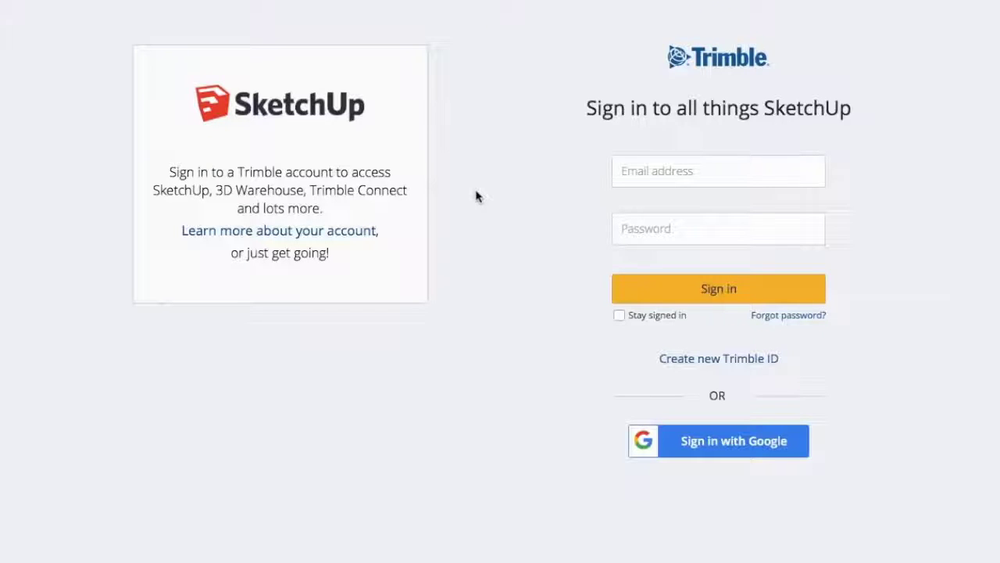
click(685, 445)
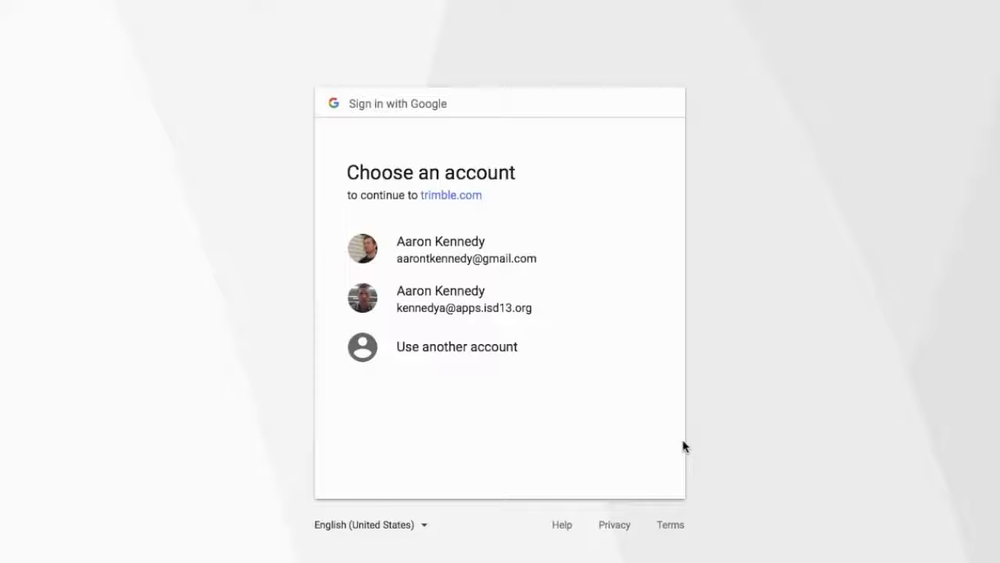
click(463, 268)
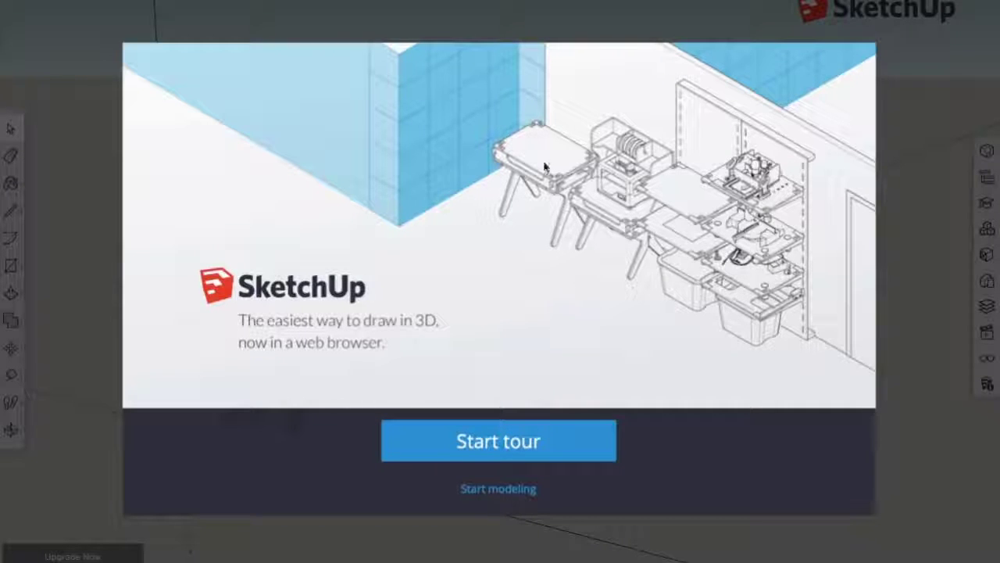
- Go through the welcome tour: Home, Panels, Status Bar and Measurements, to the end
click(509, 443)
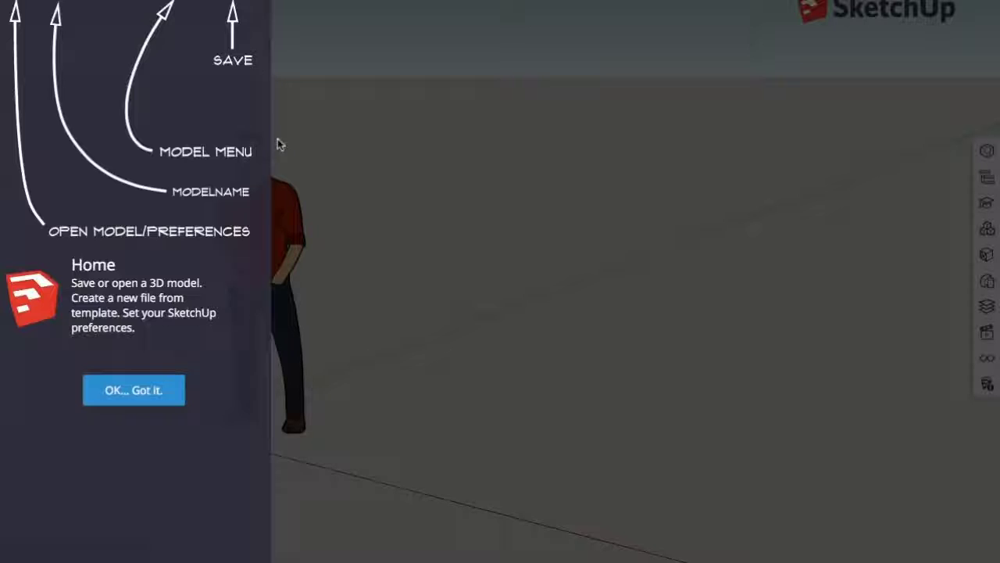
click(150, 387)
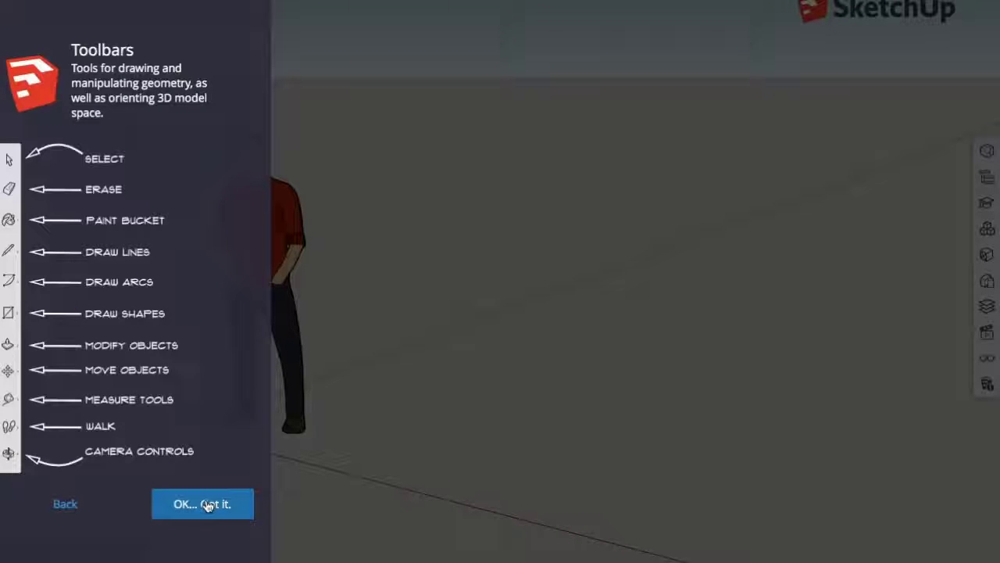
click(166, 503)
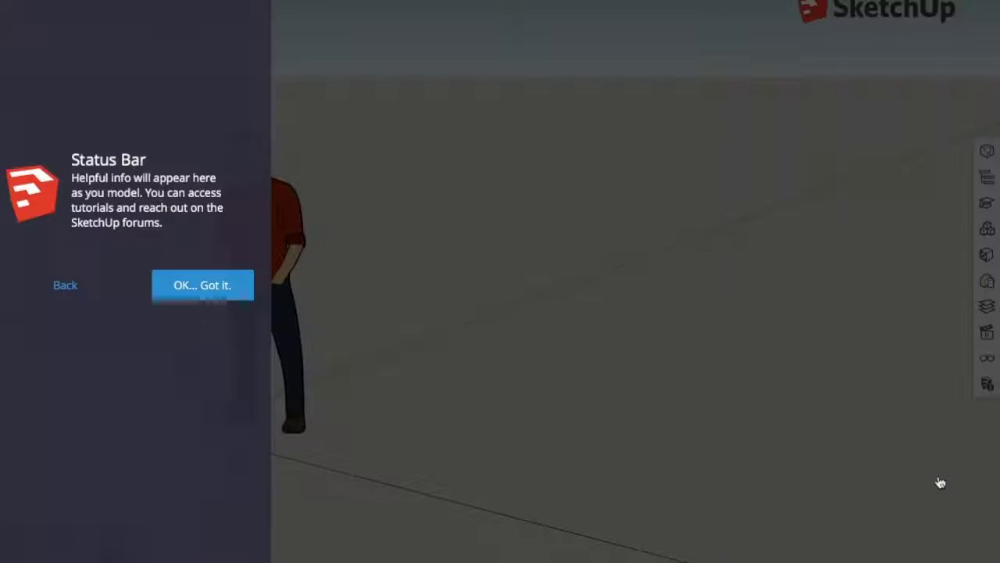
click(940, 480)
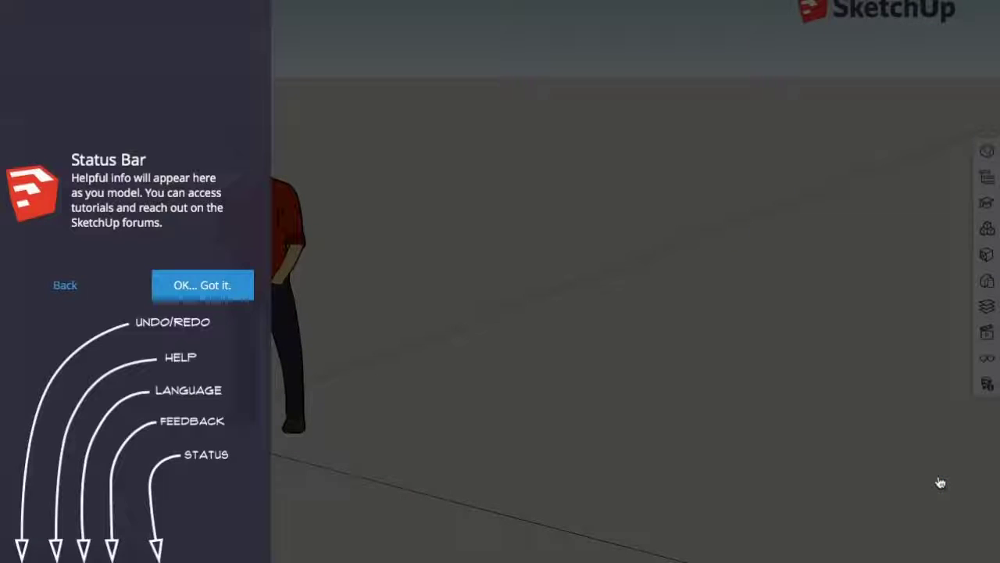
click(238, 288)
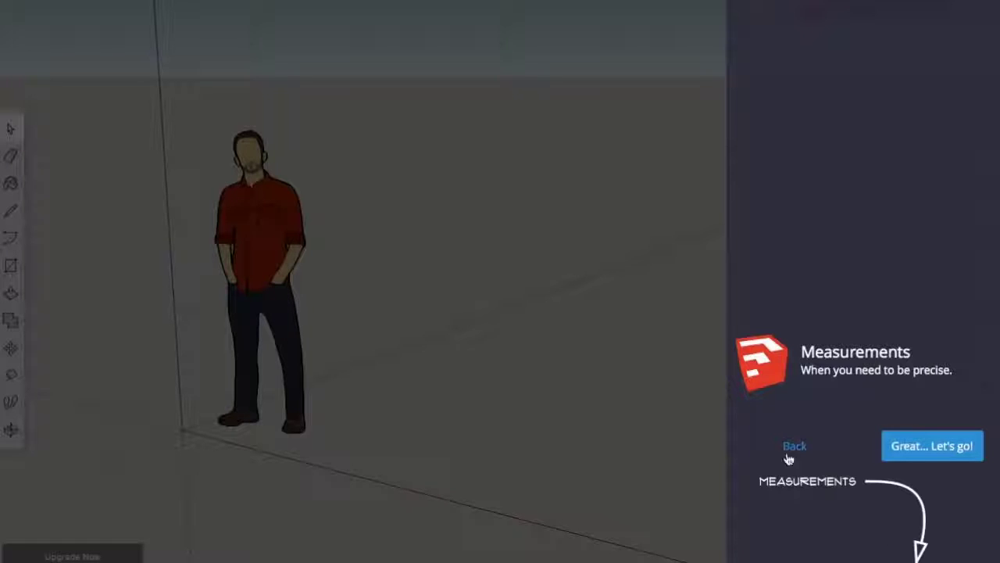
click(934, 450)
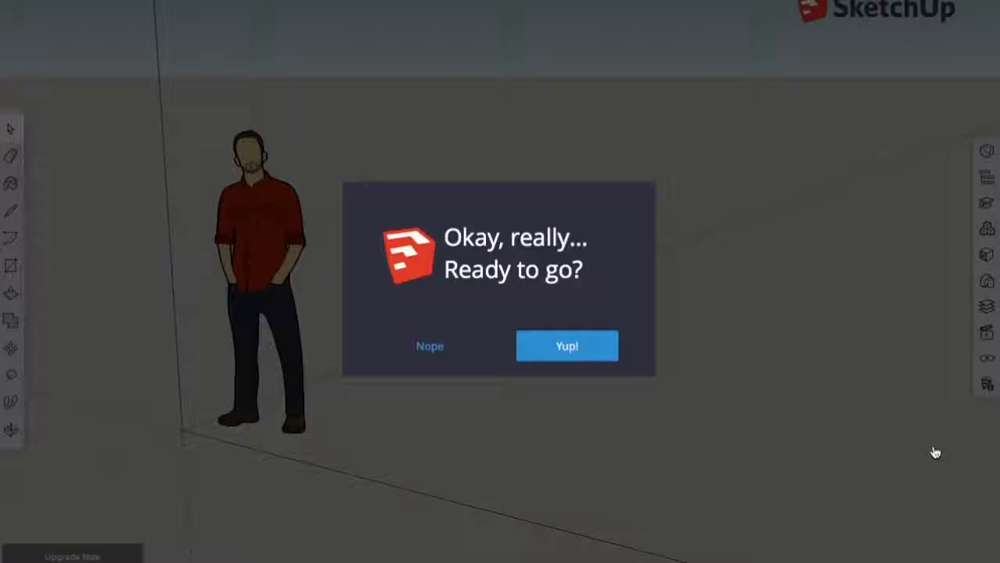
- Confirm you're ready and accept the Terms of Service to enter the modeling workspace
click(584, 351)
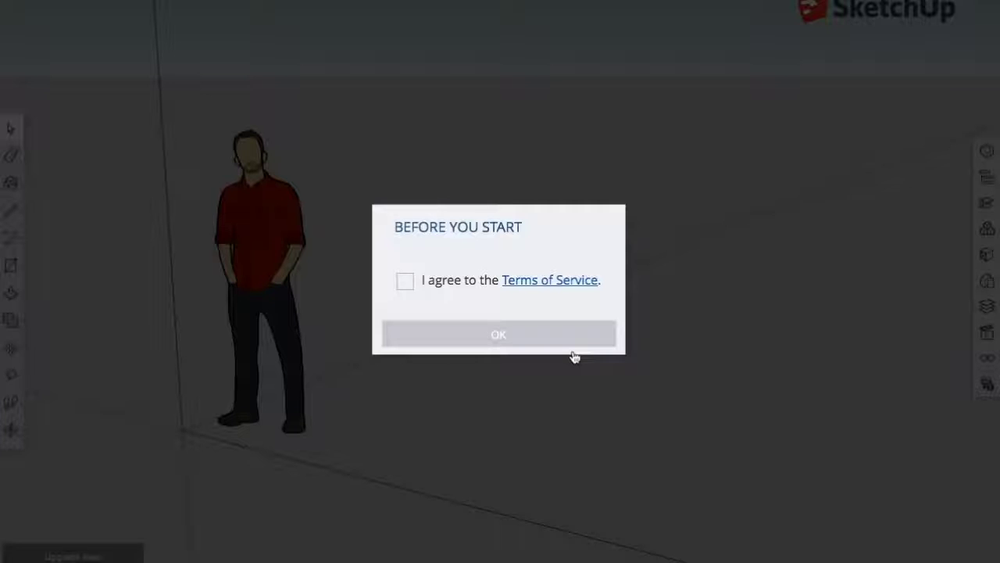
click(408, 289)
click(456, 346)
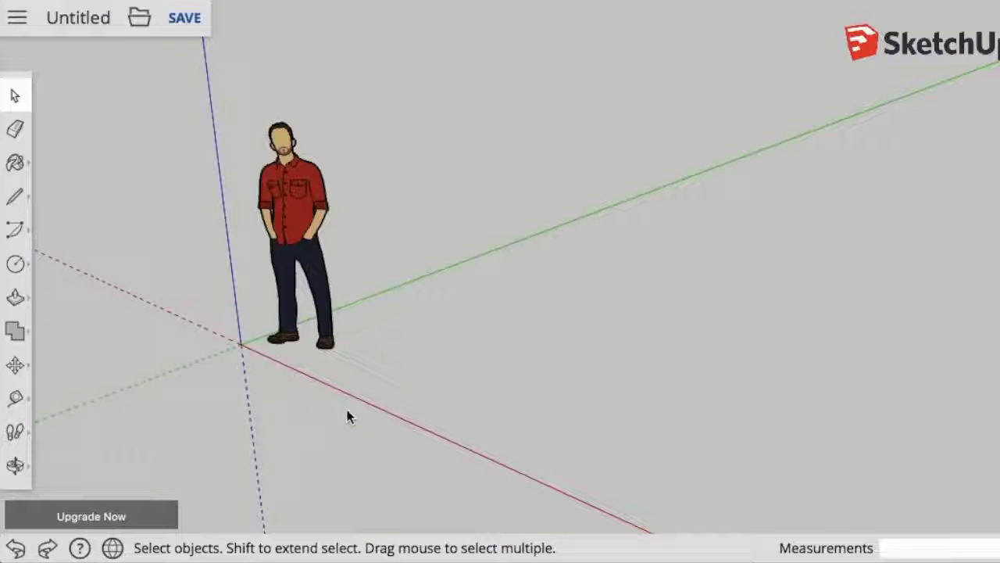
- Delete the default standing person figure, then bring up the Paint tool's materials
click(295, 235)
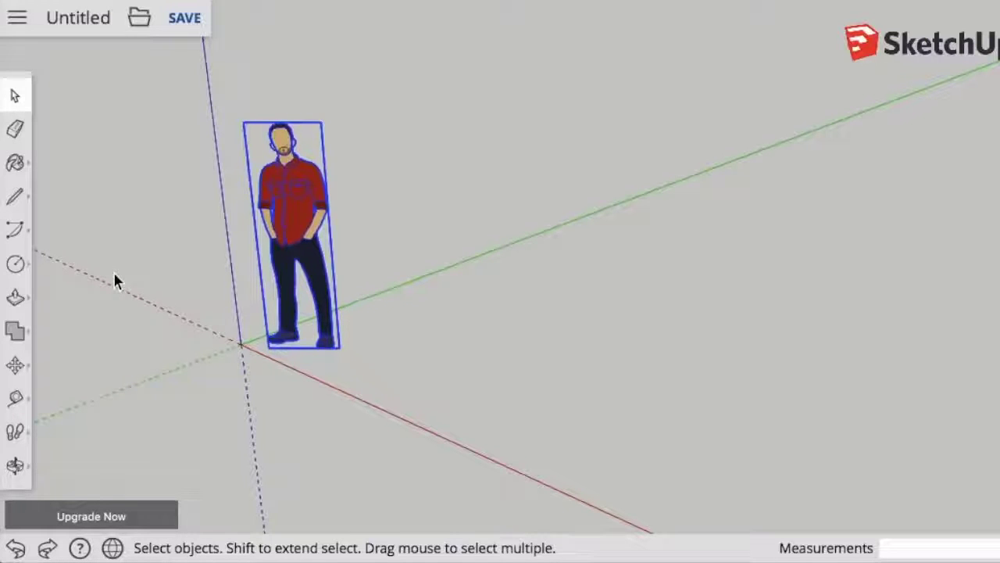
click(18, 133)
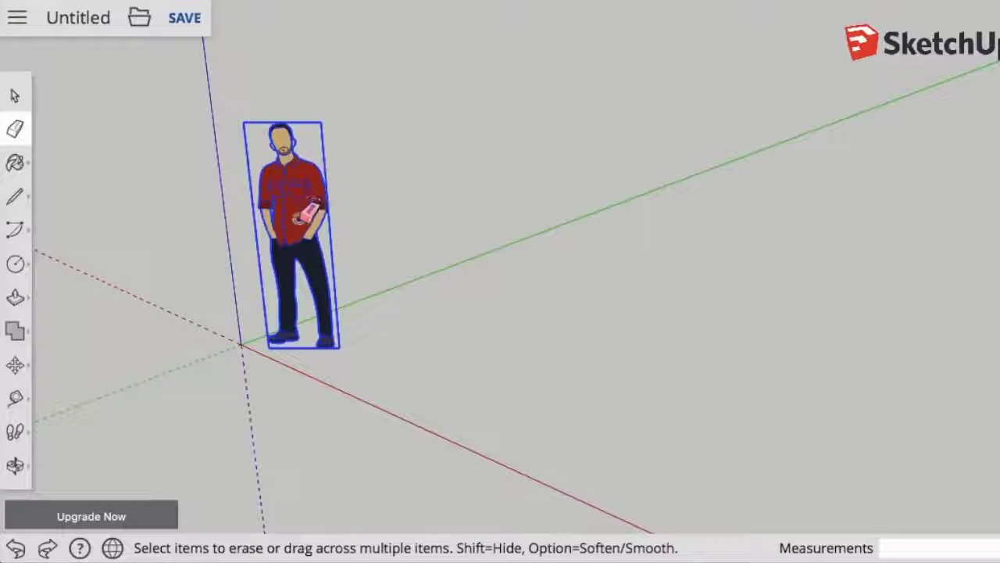
click(18, 97)
click(286, 205)
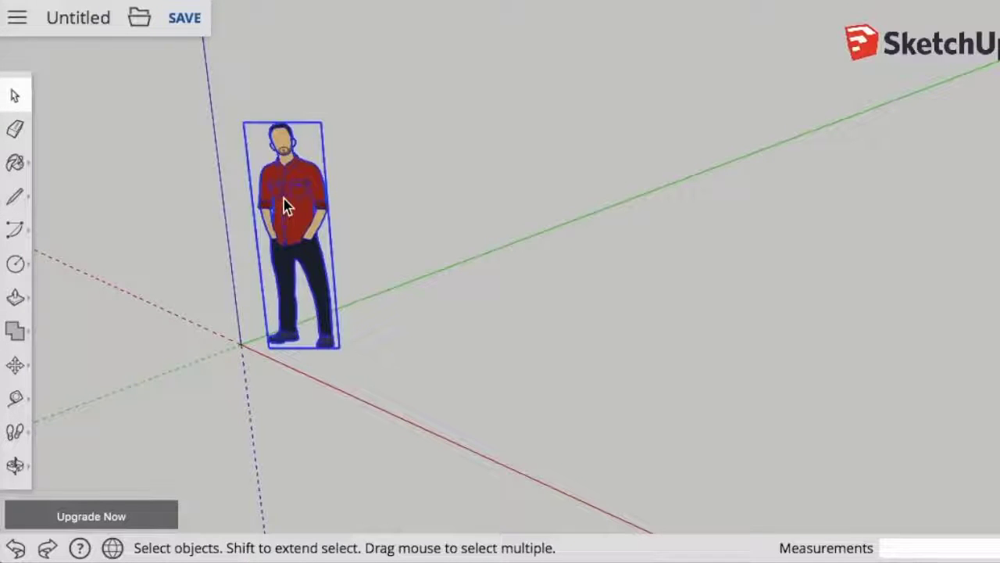
key(Delete)
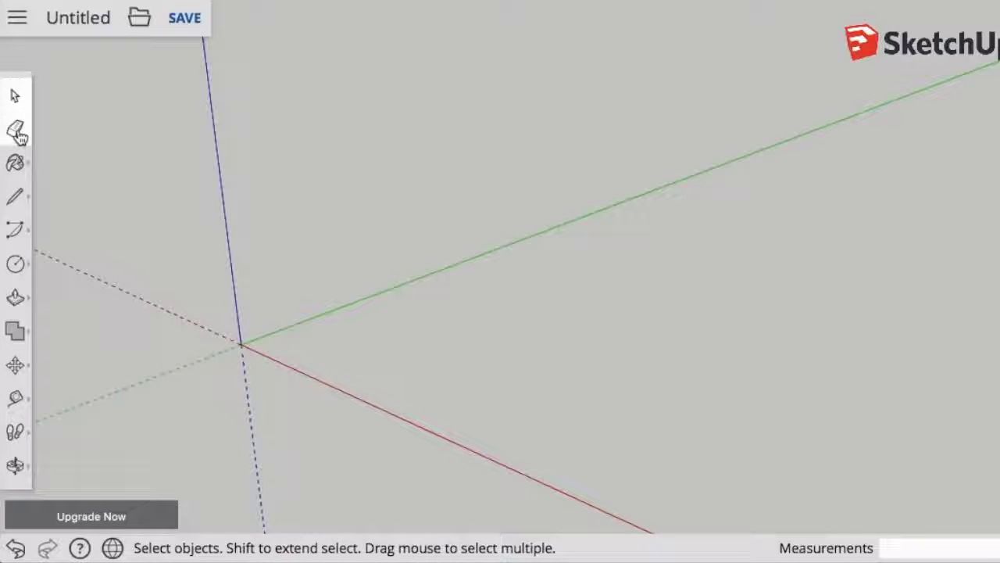
click(23, 178)
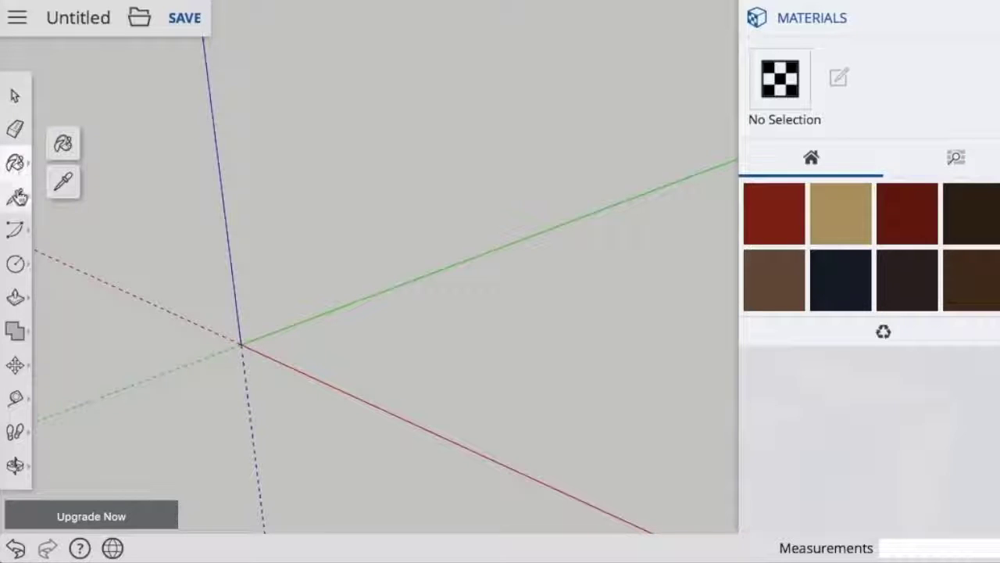
click(16, 195)
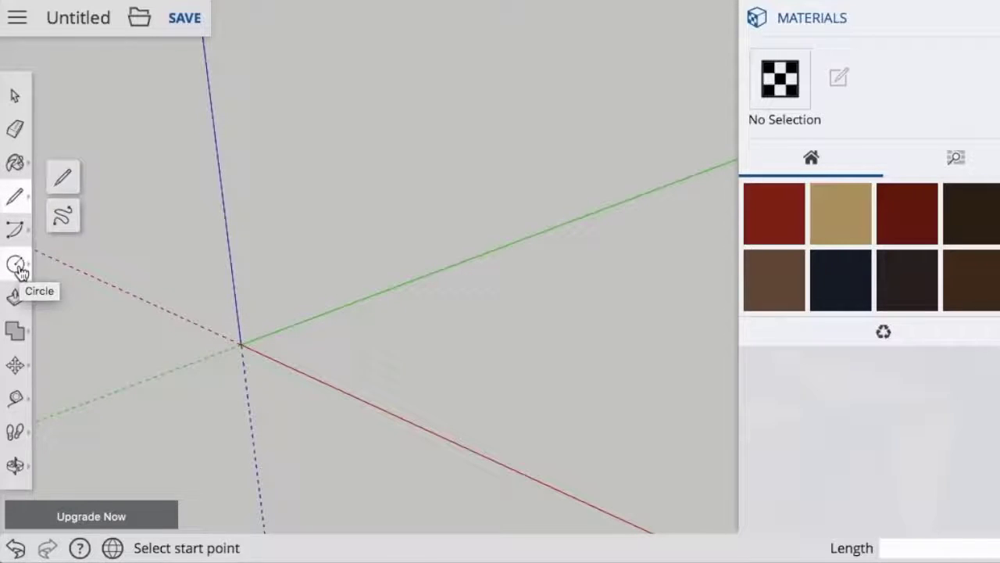
click(15, 266)
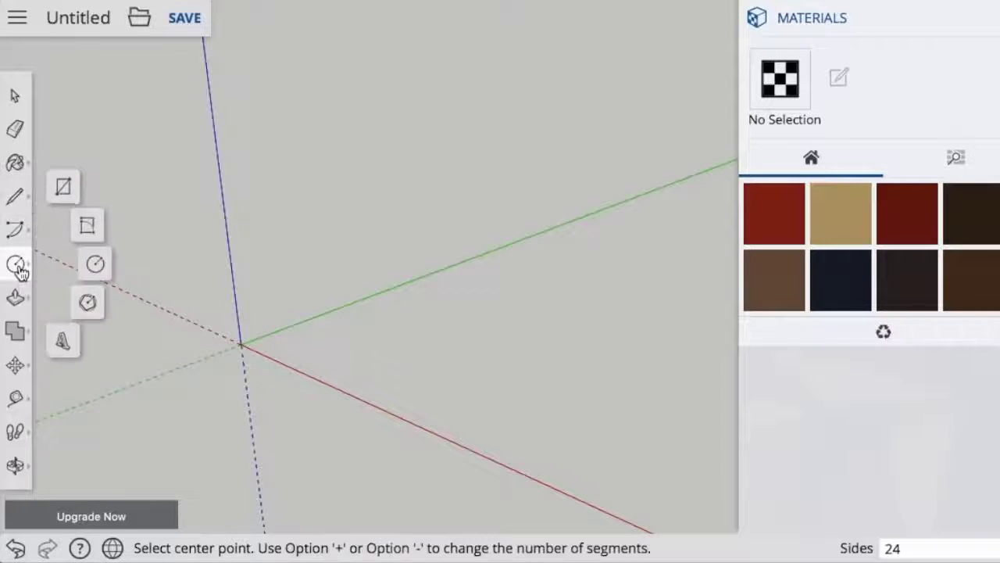
click(65, 200)
mouse_move(16, 264)
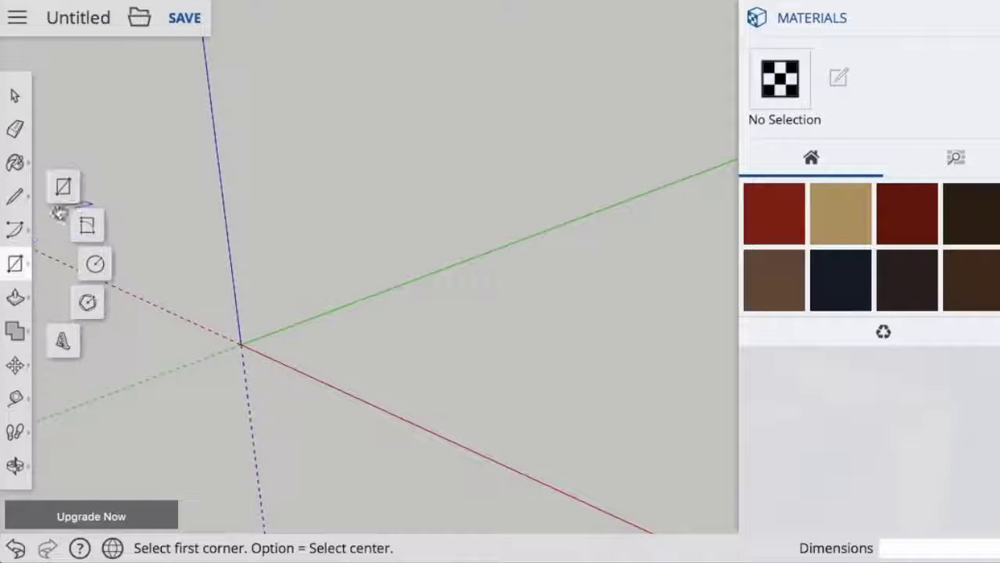
click(94, 264)
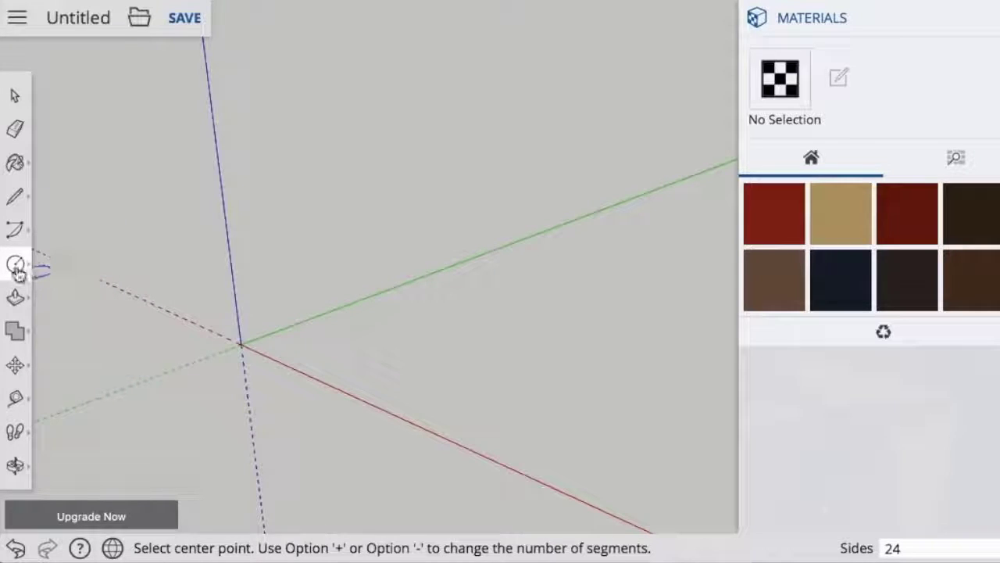
mouse_move(16, 265)
click(62, 191)
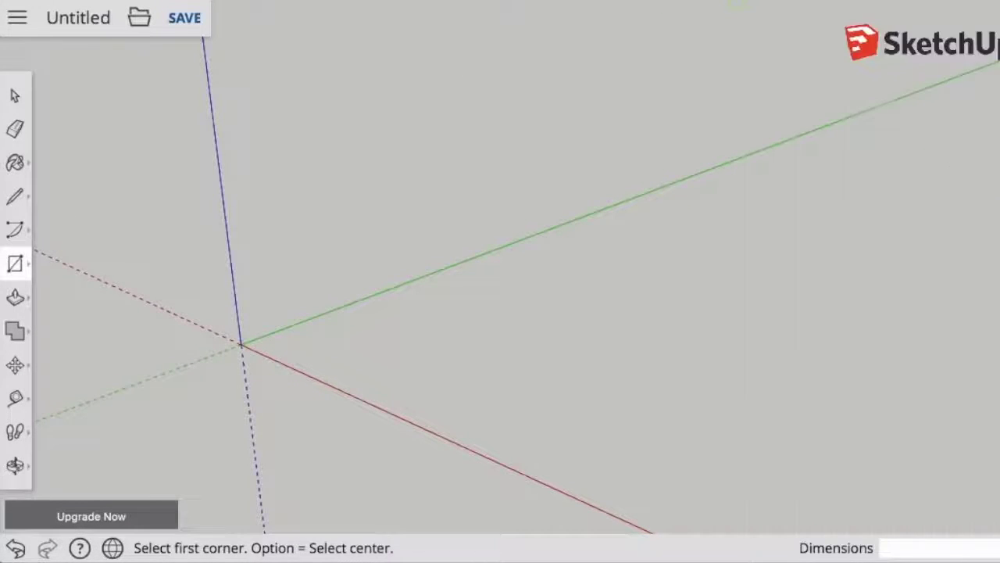
click(16, 301)
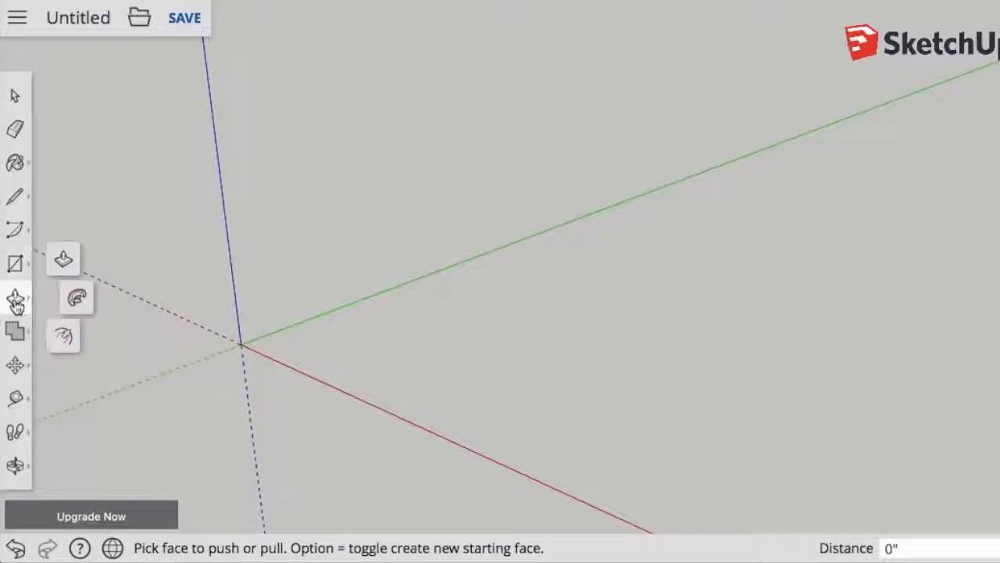
click(16, 335)
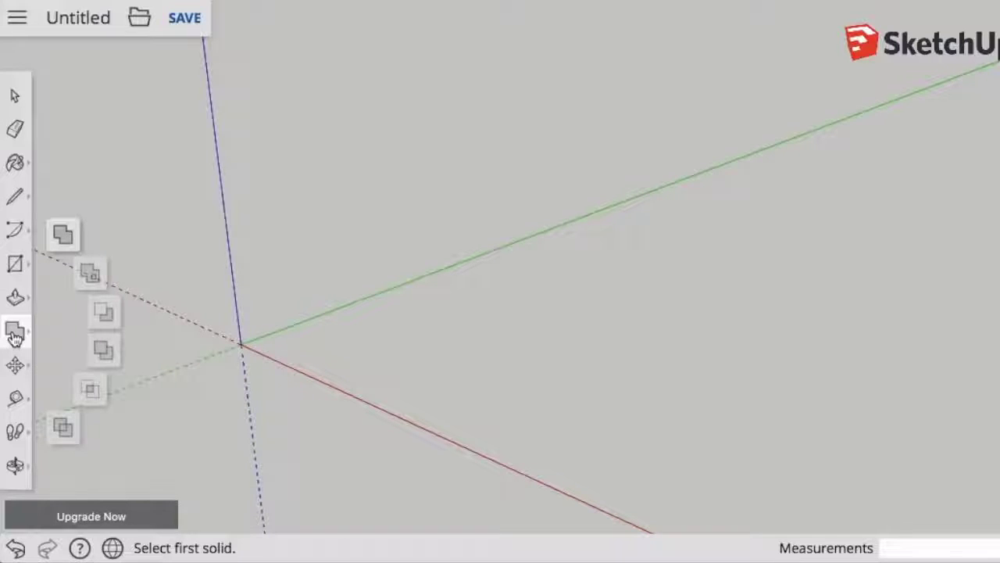
click(14, 365)
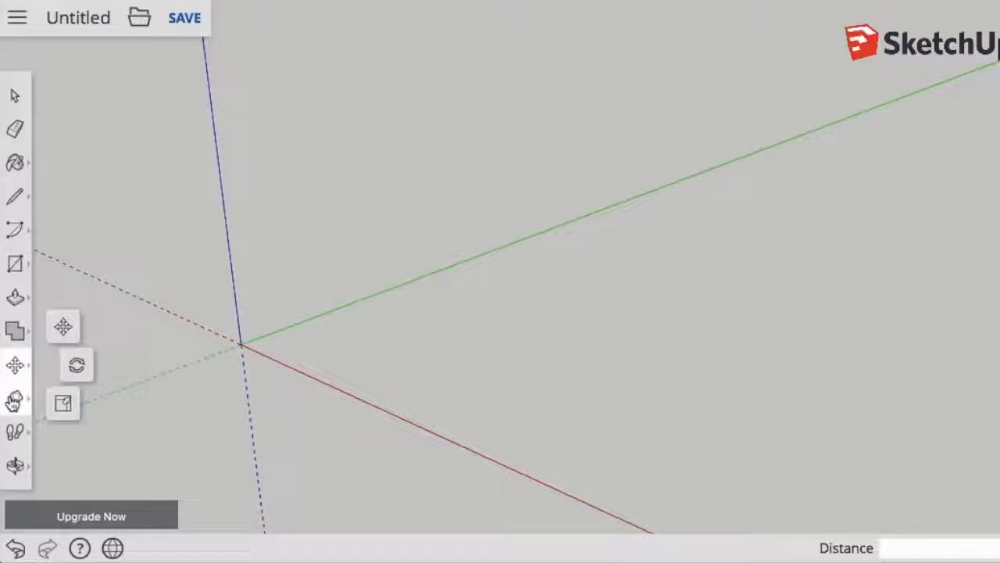
click(14, 400)
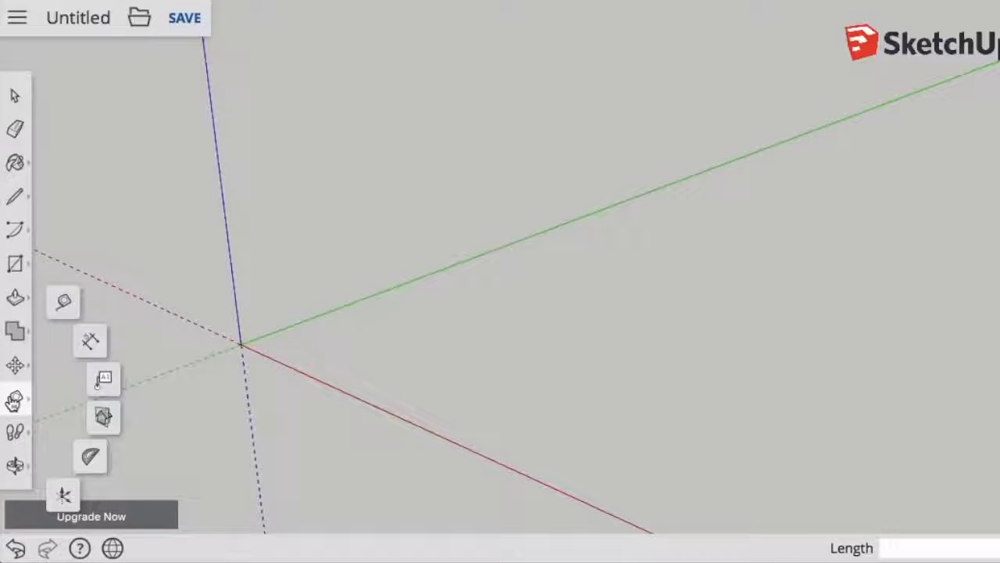
click(15, 465)
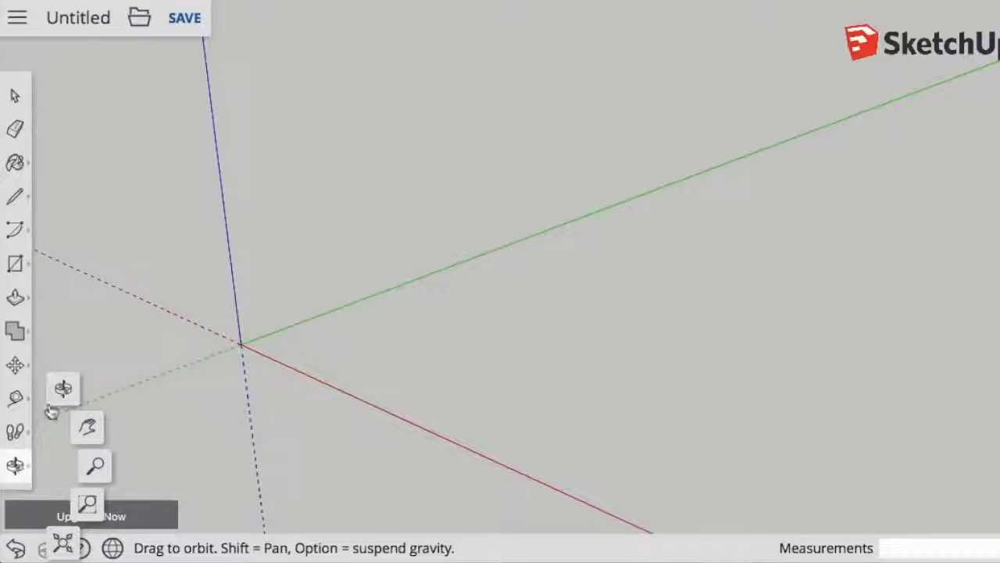
click(16, 266)
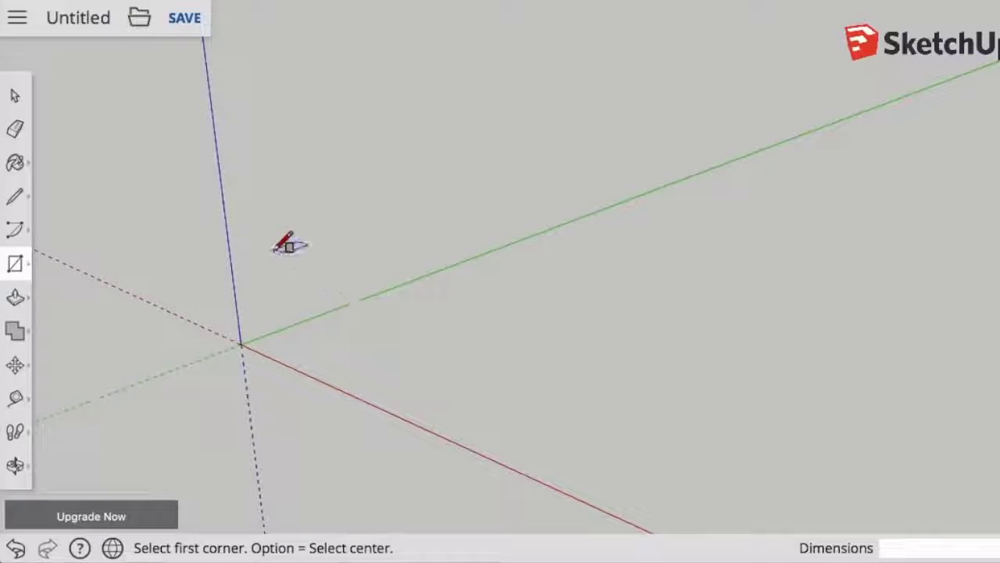
- Draw a 10' 5 7/16" × 8' 7" floor rectangle and pull it up 4' 11 7/8" into a box
click(323, 341)
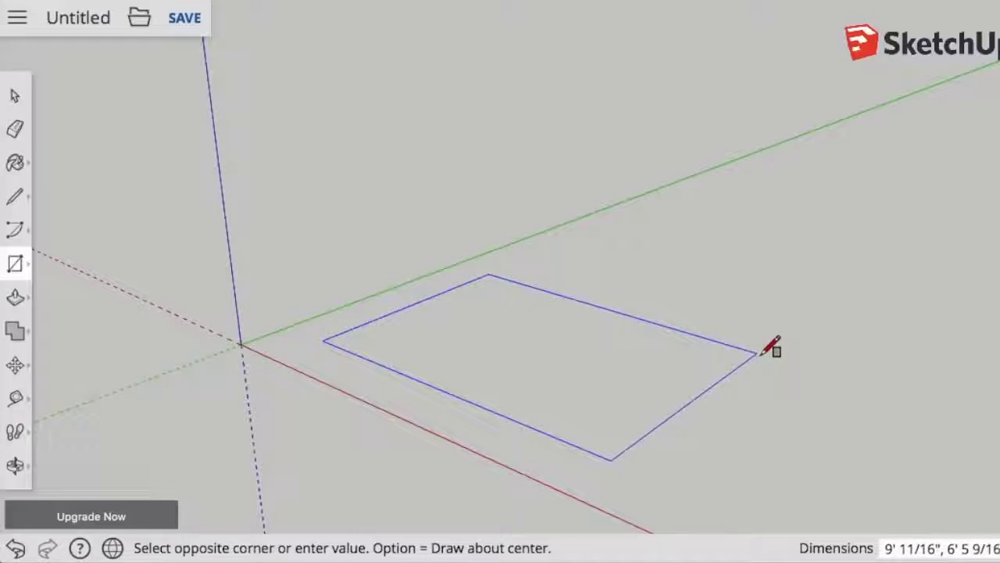
click(846, 340)
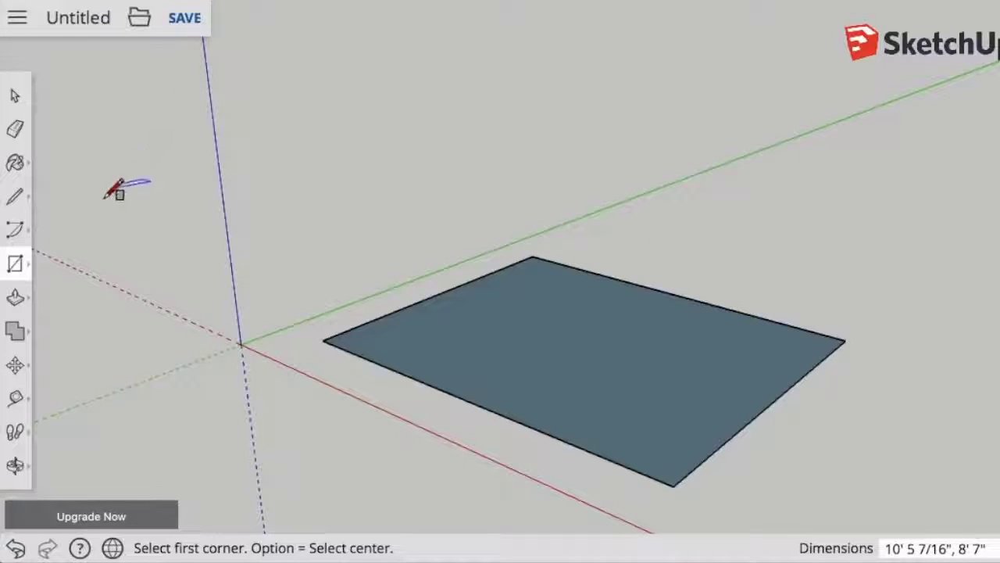
click(15, 299)
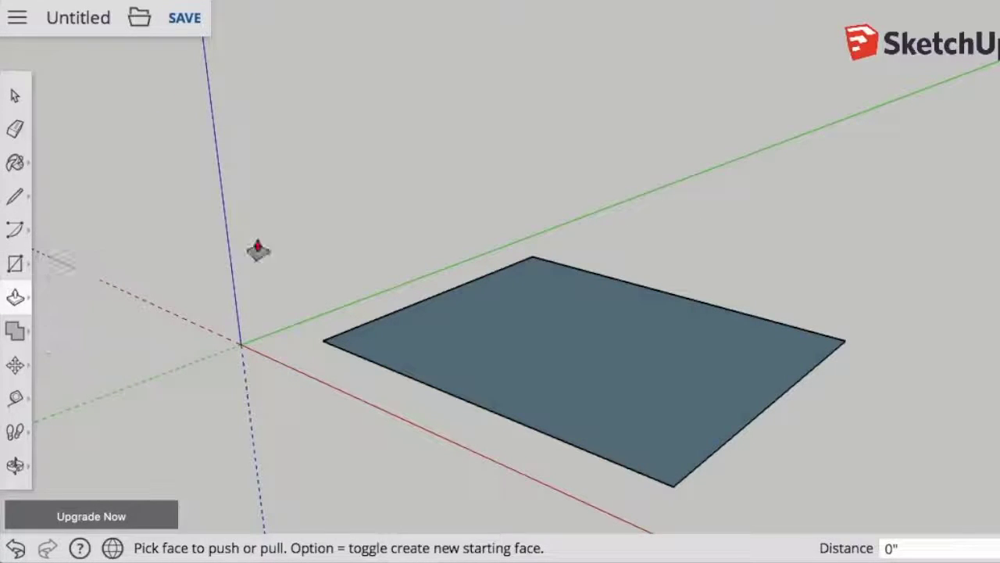
drag(534, 381, 556, 173)
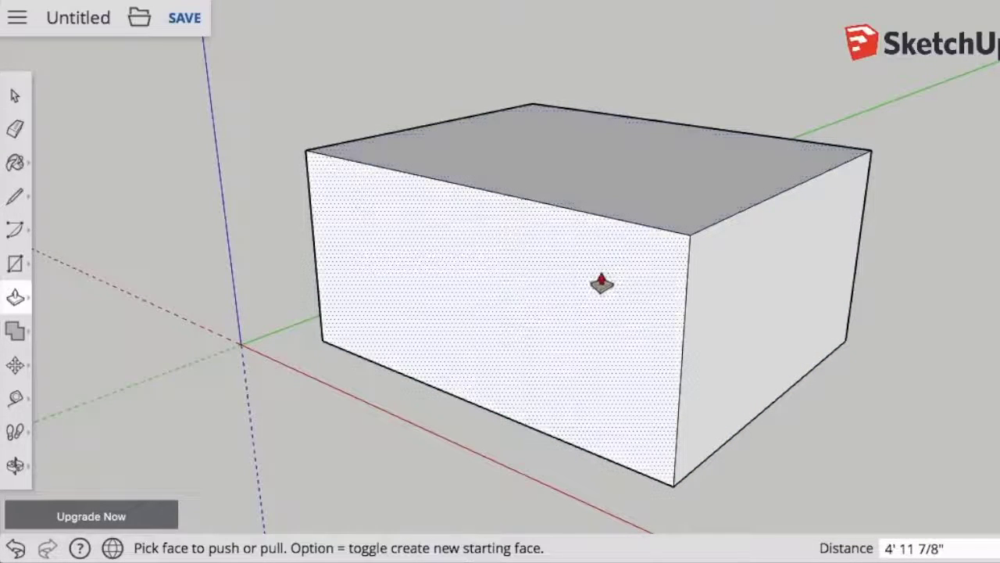
- Draw a rectangle at the front wall base and pull it up into a low step block
click(15, 266)
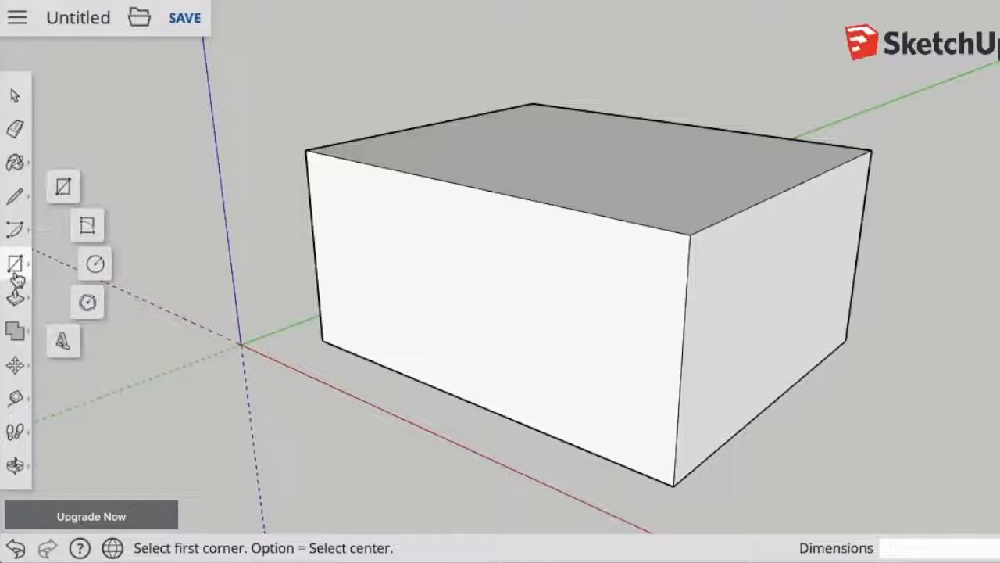
click(61, 190)
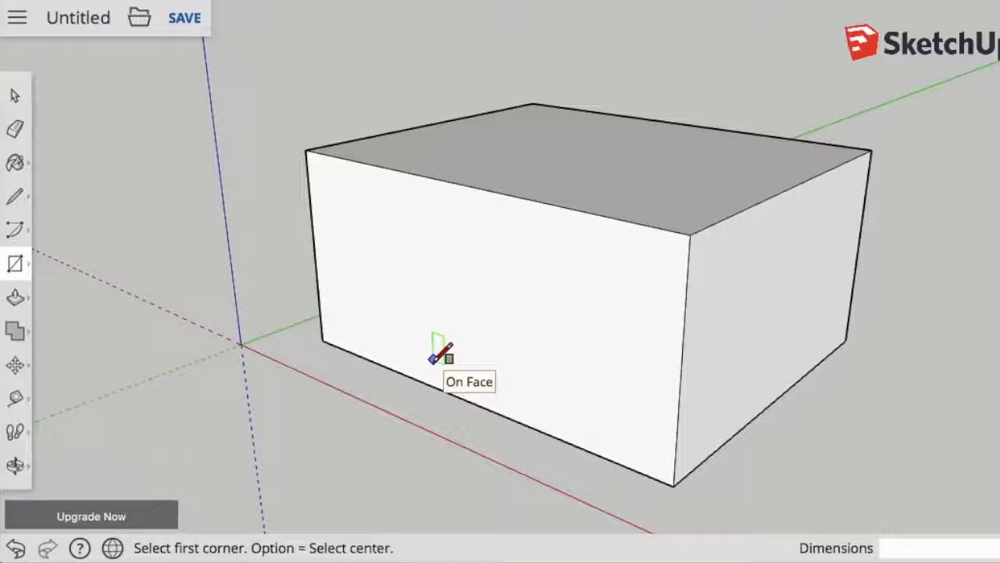
click(356, 393)
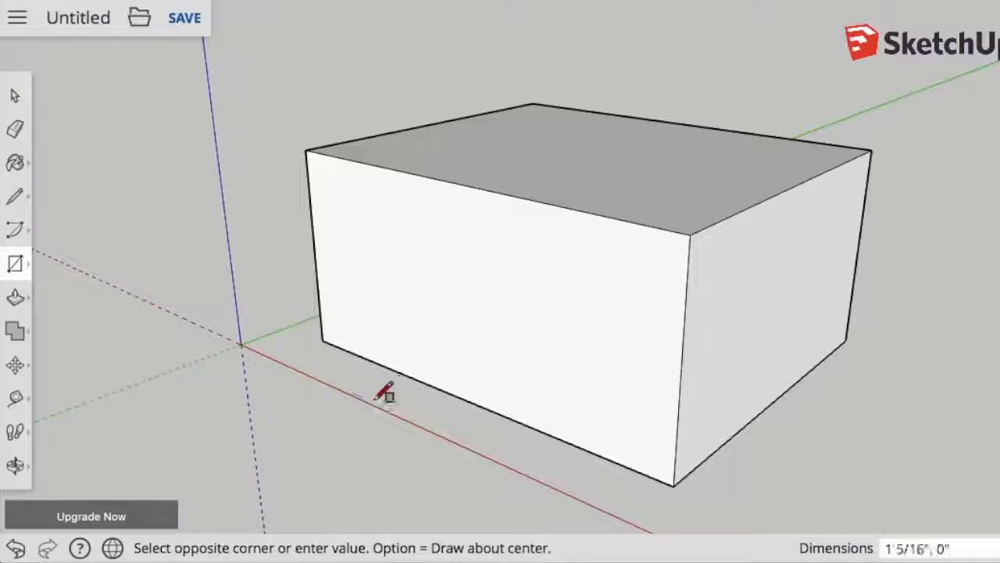
click(498, 415)
click(15, 298)
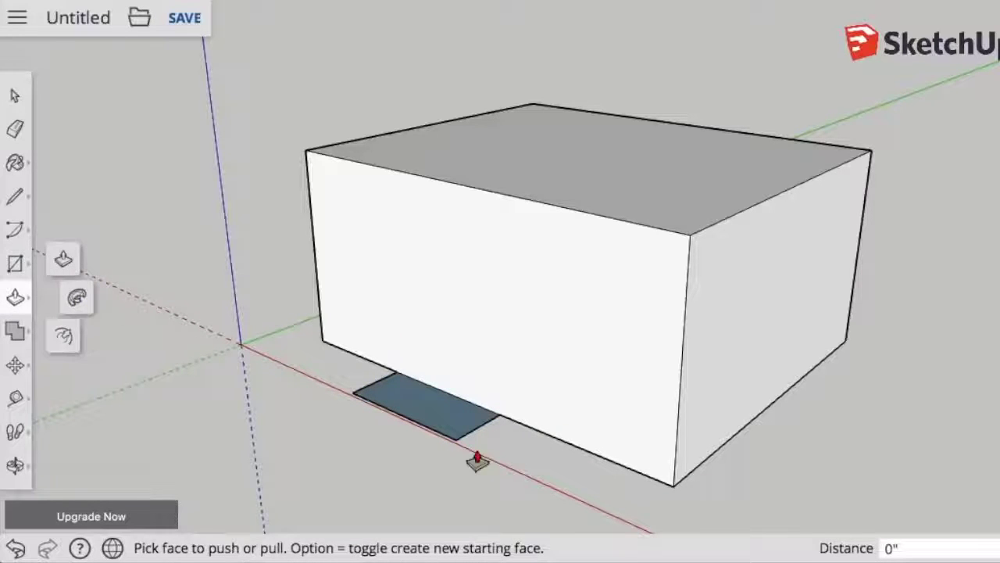
drag(424, 422, 426, 402)
- Split the step's top with a rectangle and raise the back strip 4 1/4" as the upper step
click(15, 263)
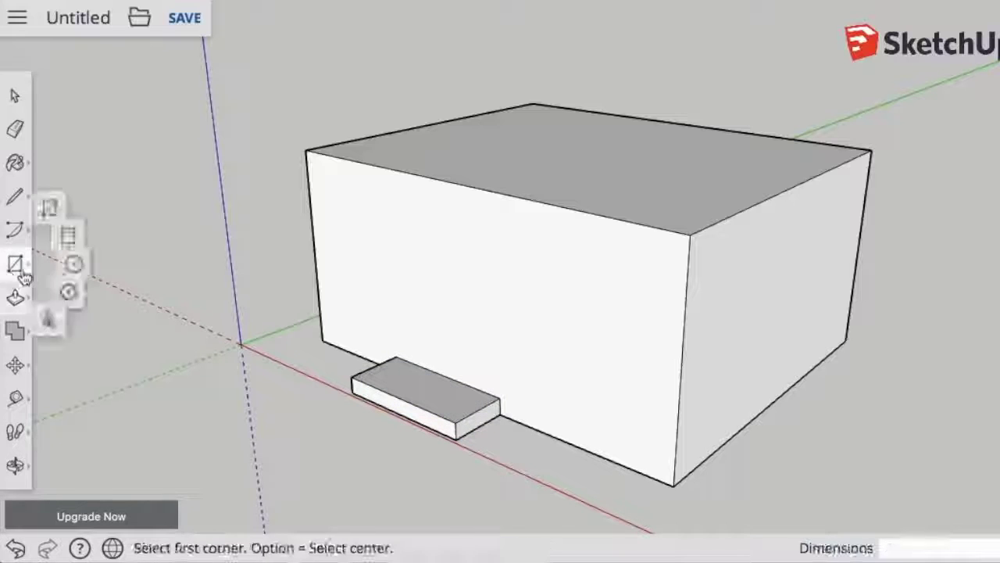
click(373, 365)
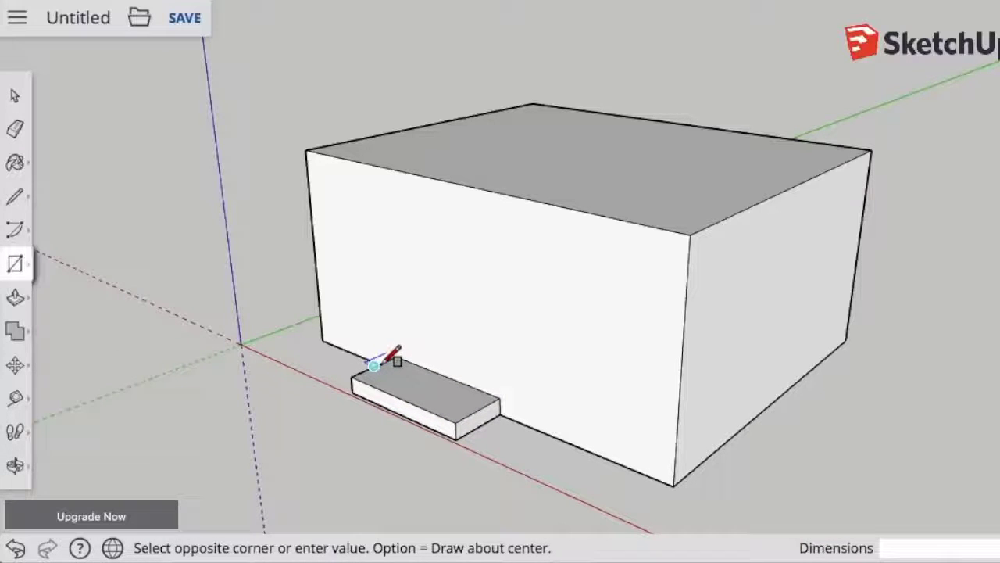
click(501, 398)
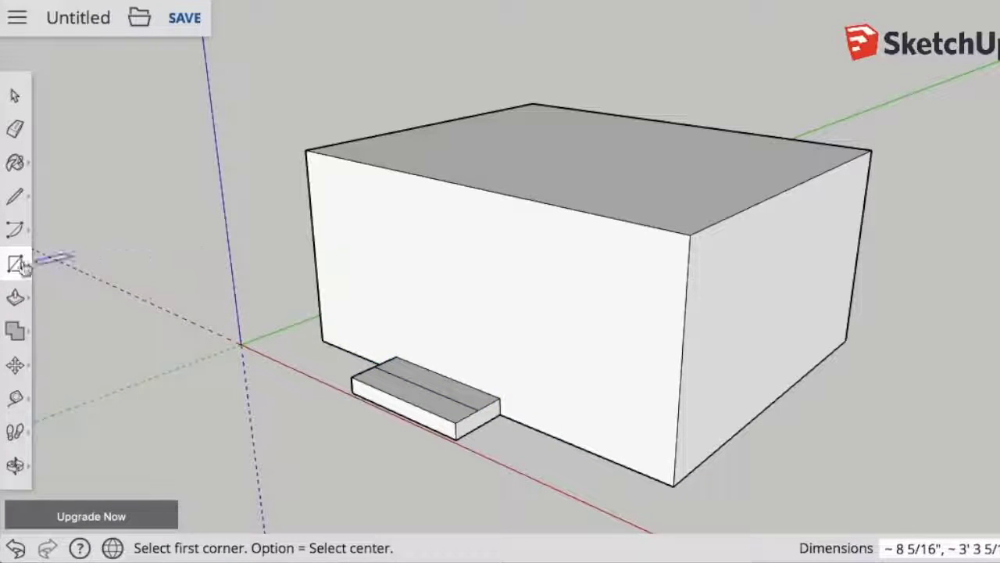
click(15, 297)
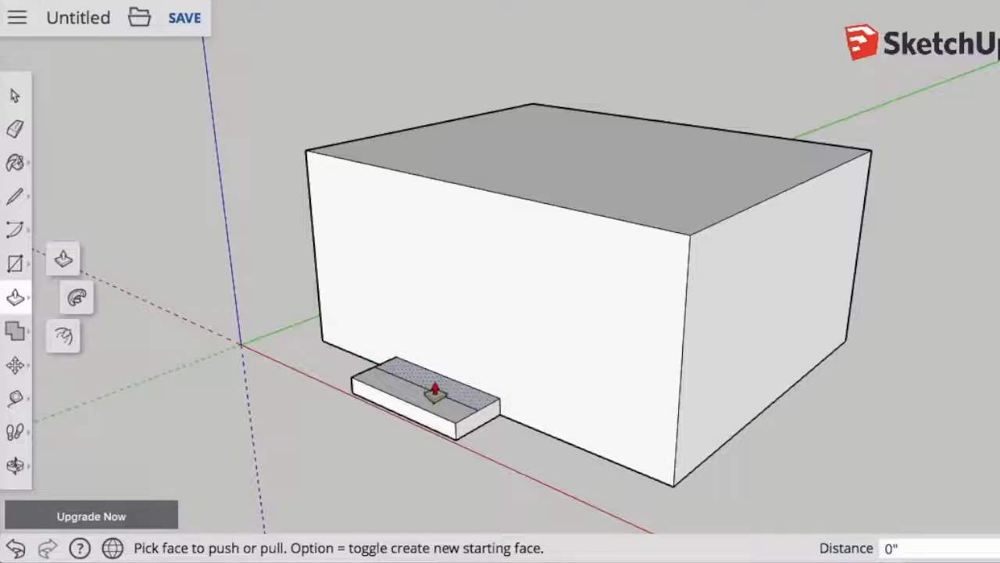
click(435, 391)
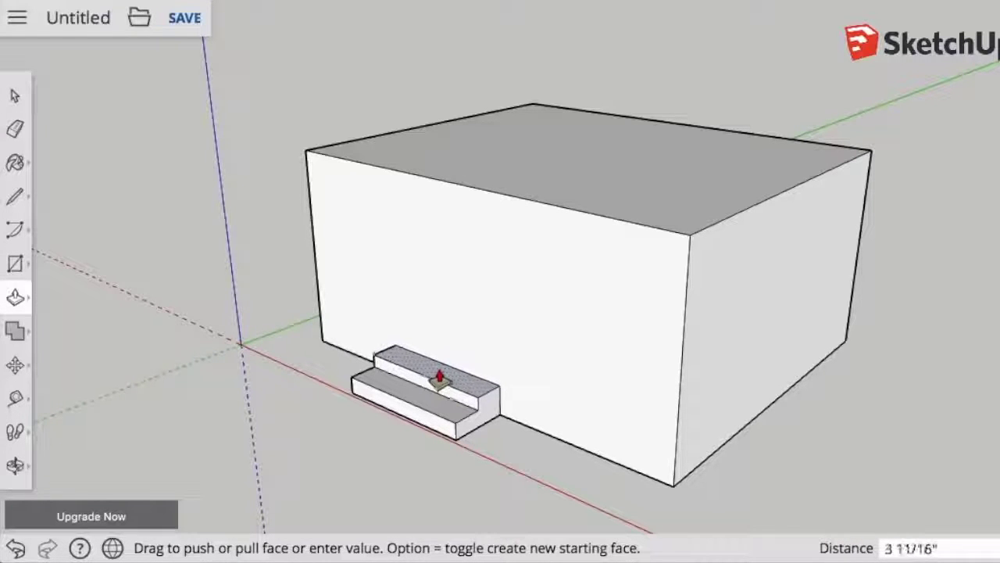
click(440, 376)
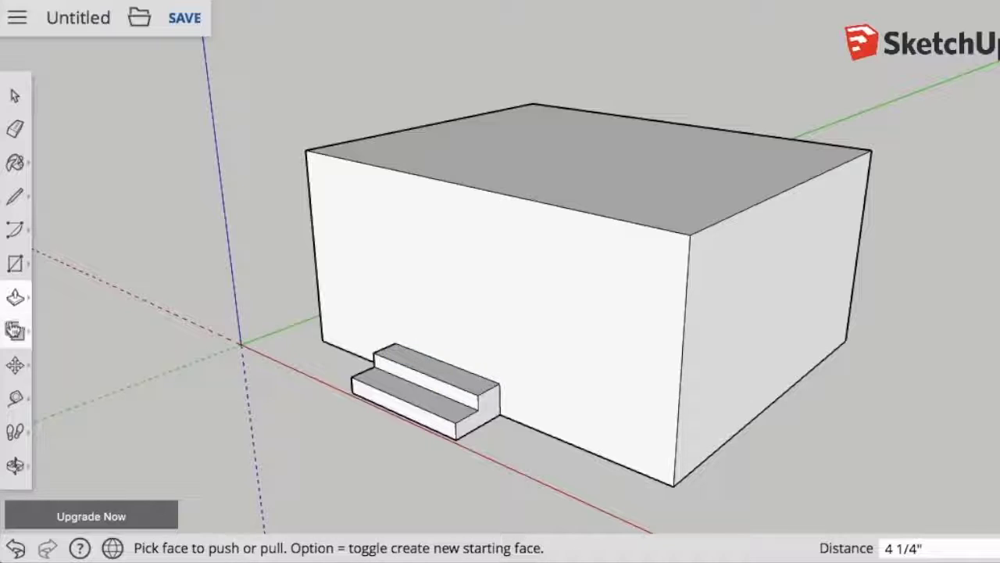
- Draw a door rectangle on the wall above the steps and recess it 11/16"
click(15, 263)
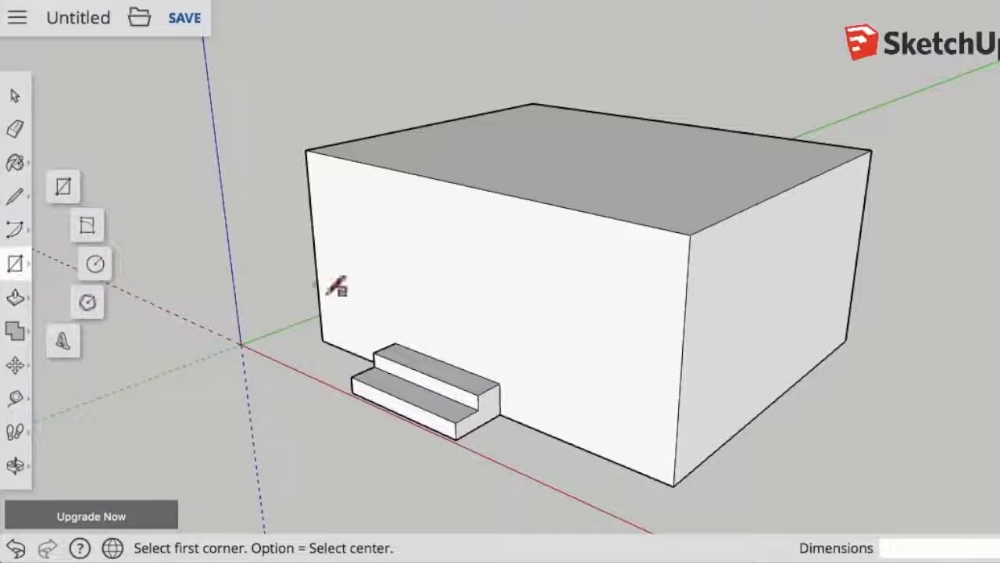
click(62, 195)
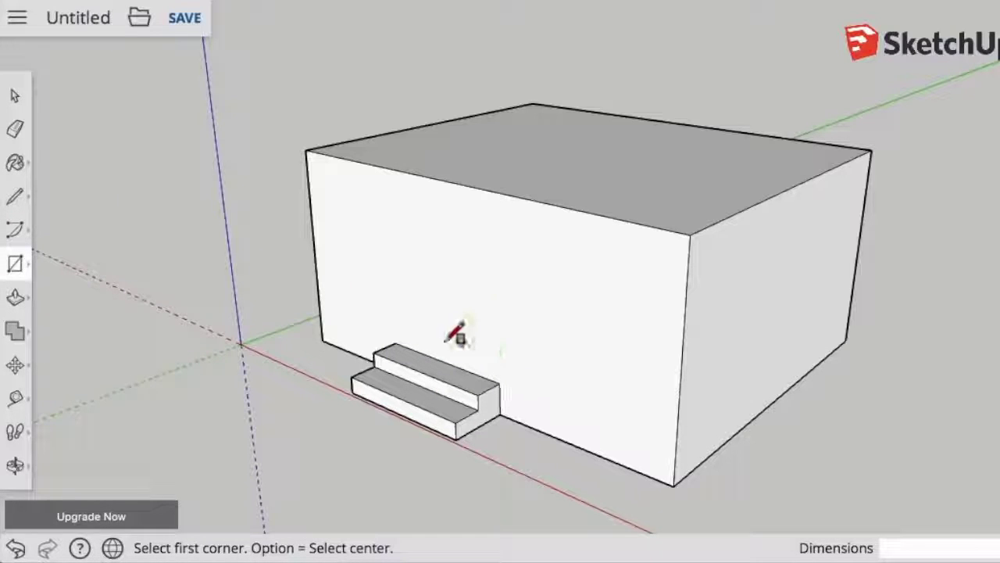
click(417, 351)
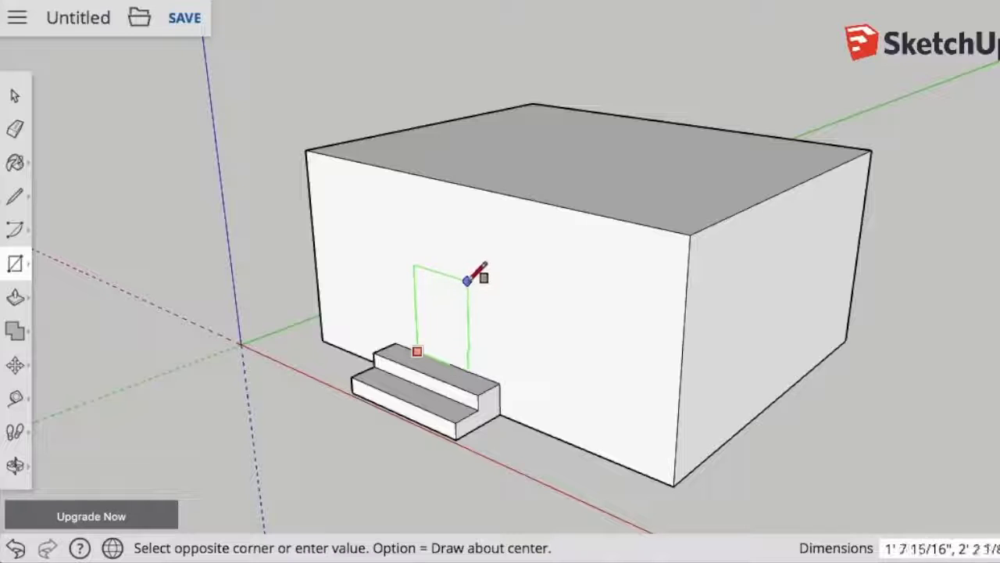
click(470, 273)
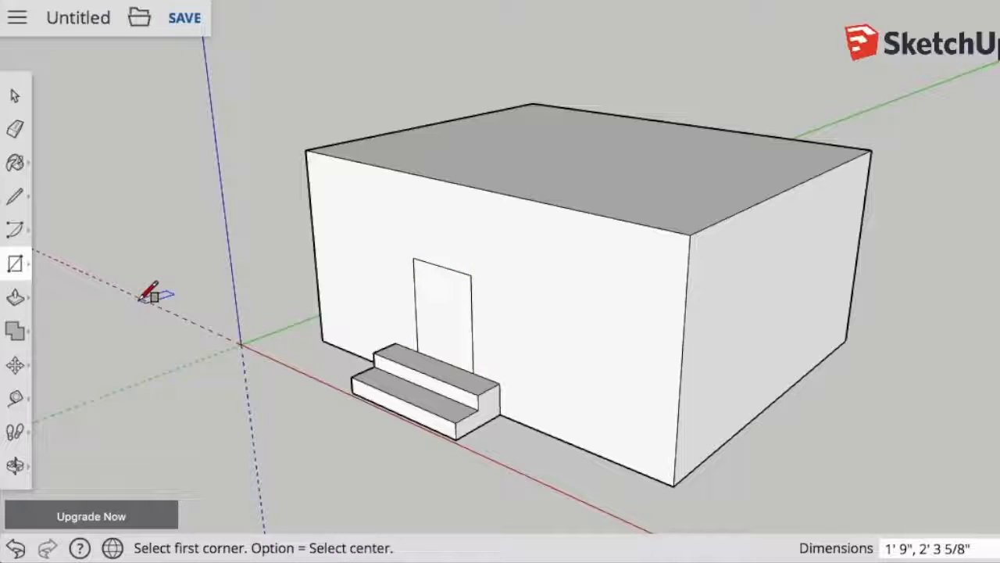
click(15, 298)
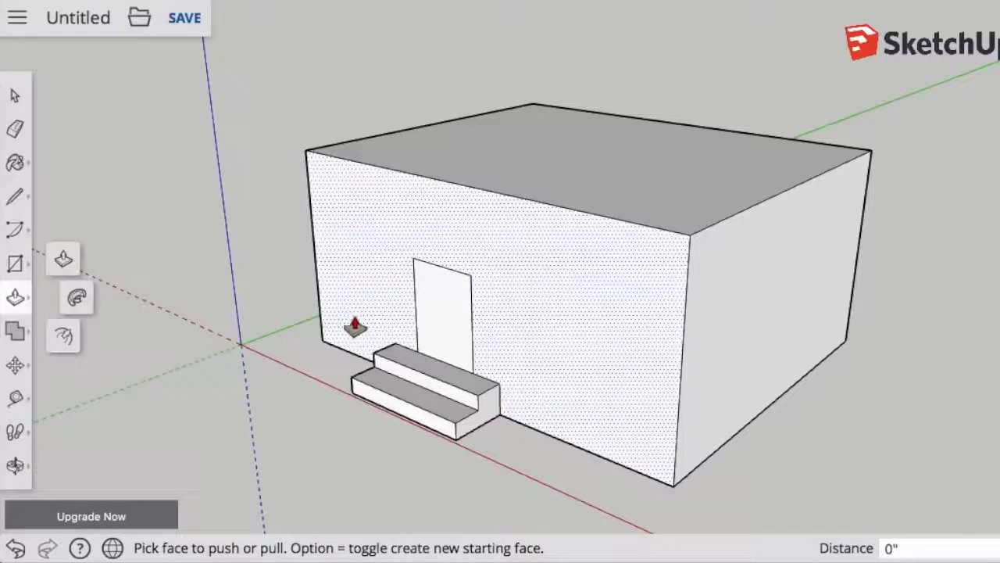
click(440, 326)
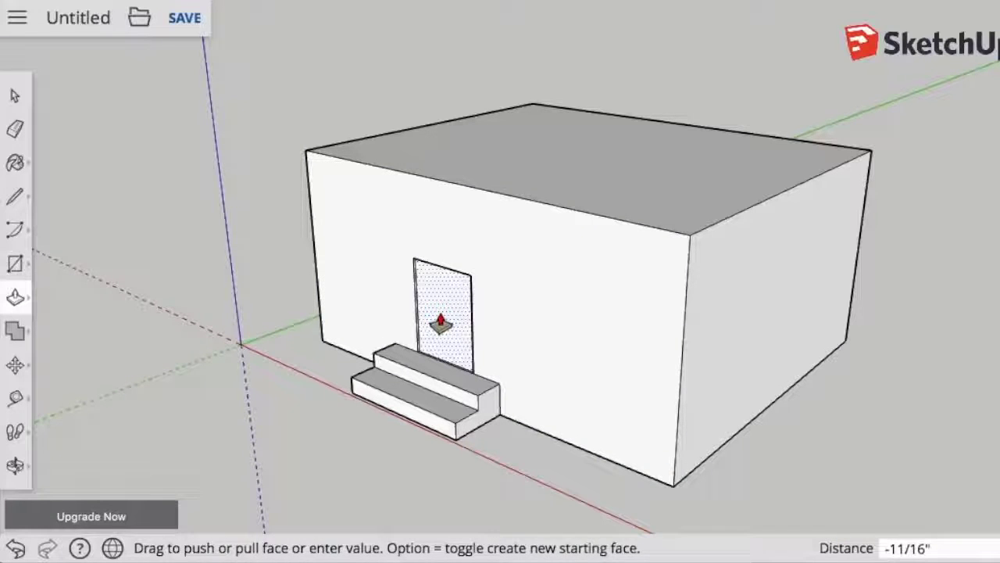
click(444, 326)
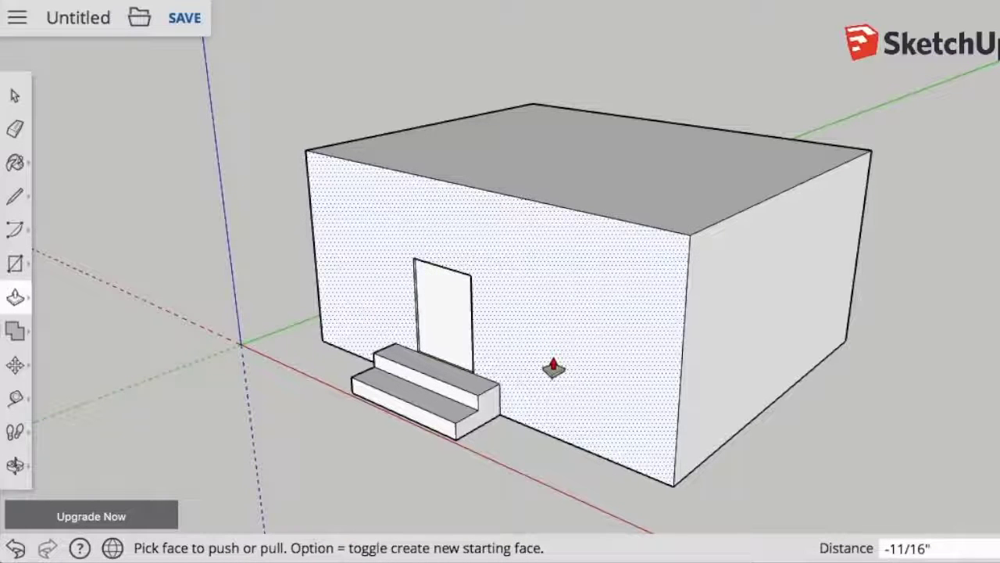
- Draw a small window left of the door and a wide one right of it, then select both panes
click(15, 264)
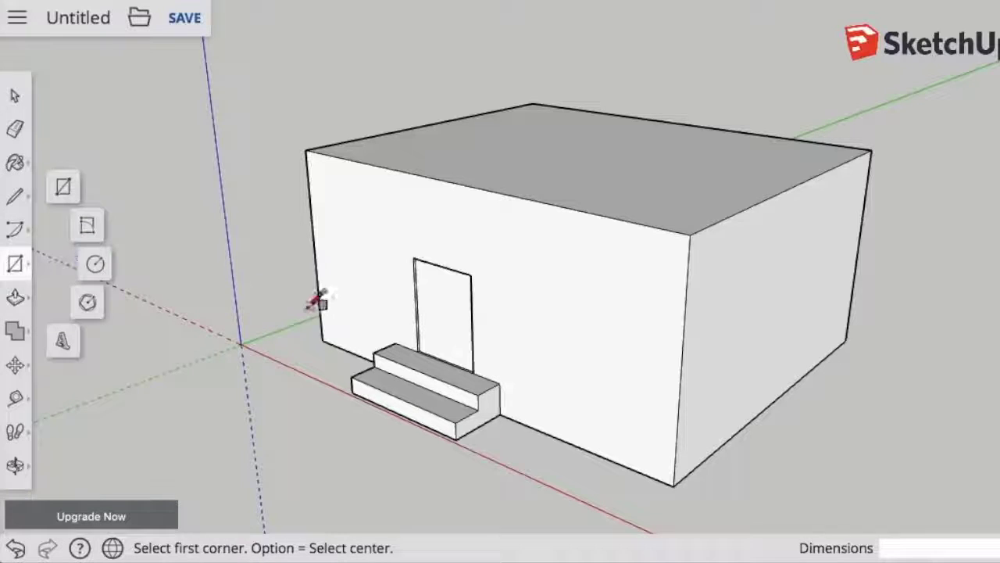
click(337, 239)
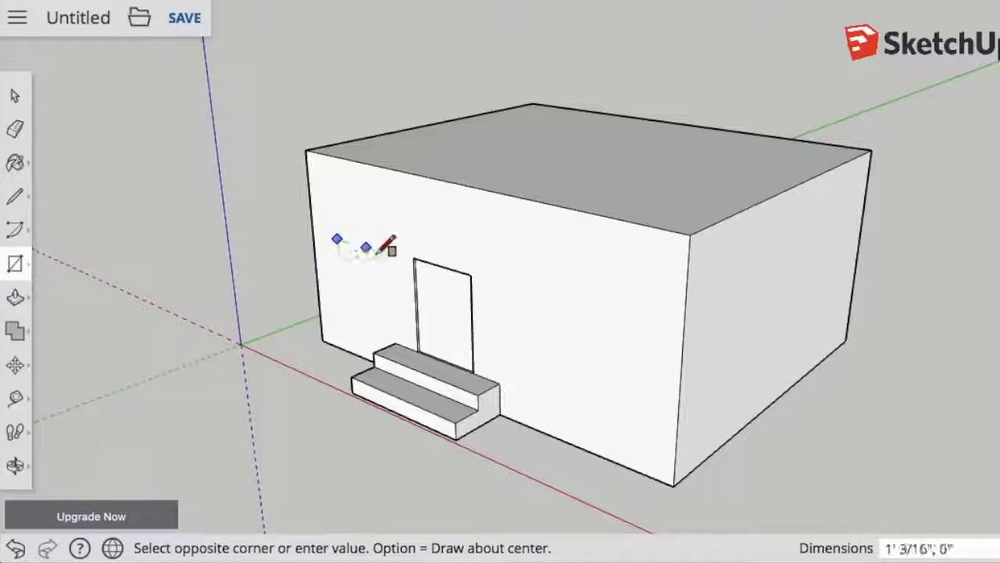
click(395, 310)
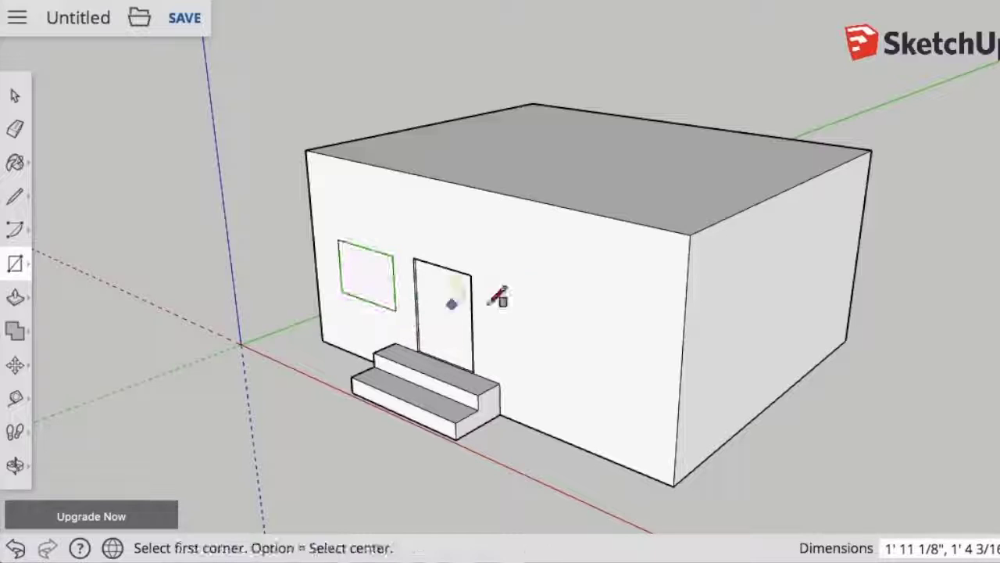
click(496, 283)
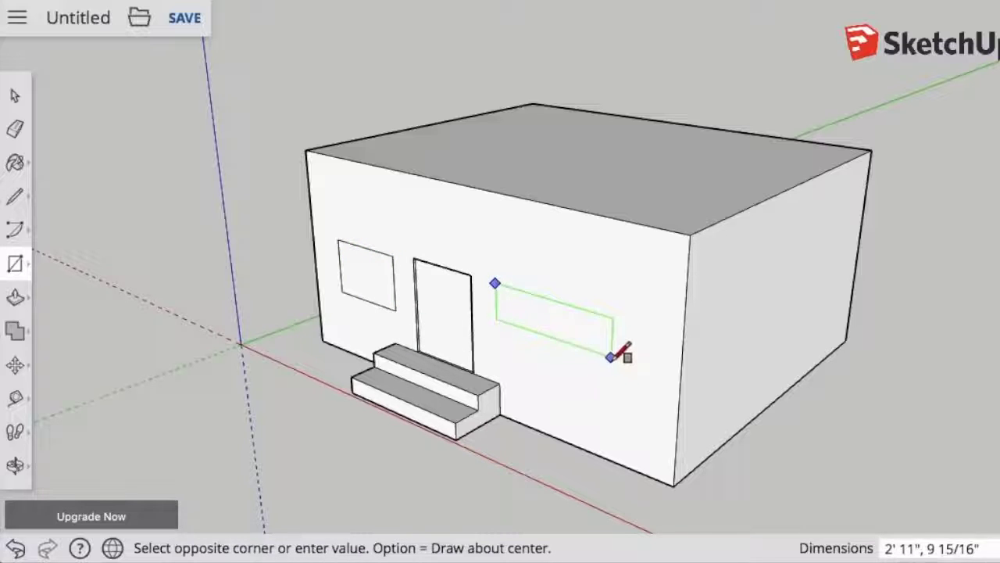
click(637, 391)
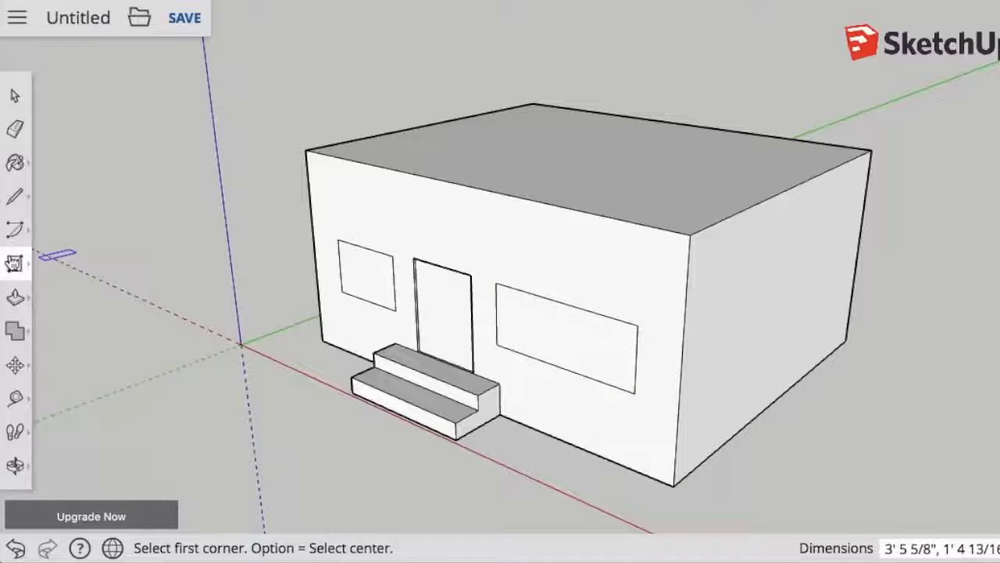
click(14, 95)
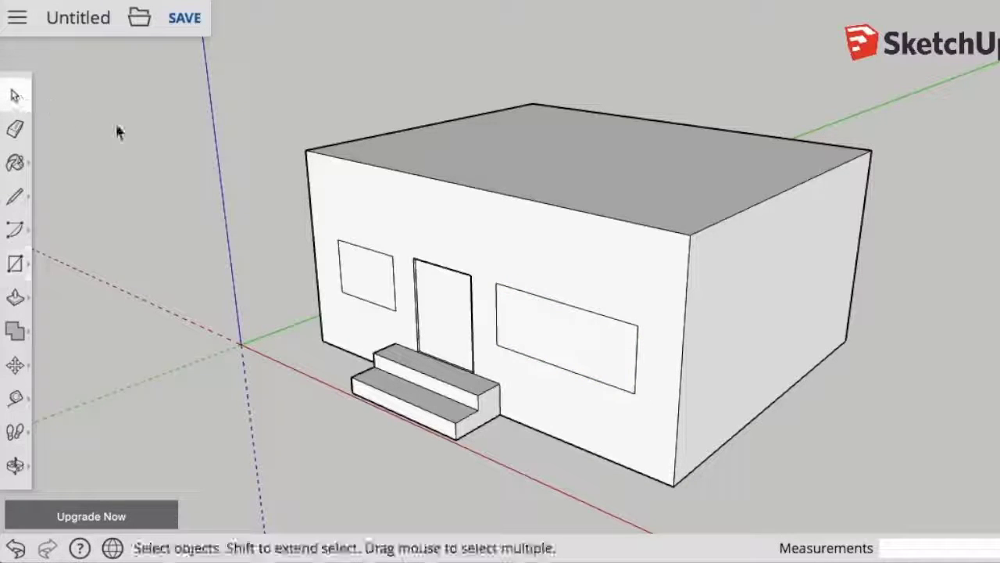
click(363, 265)
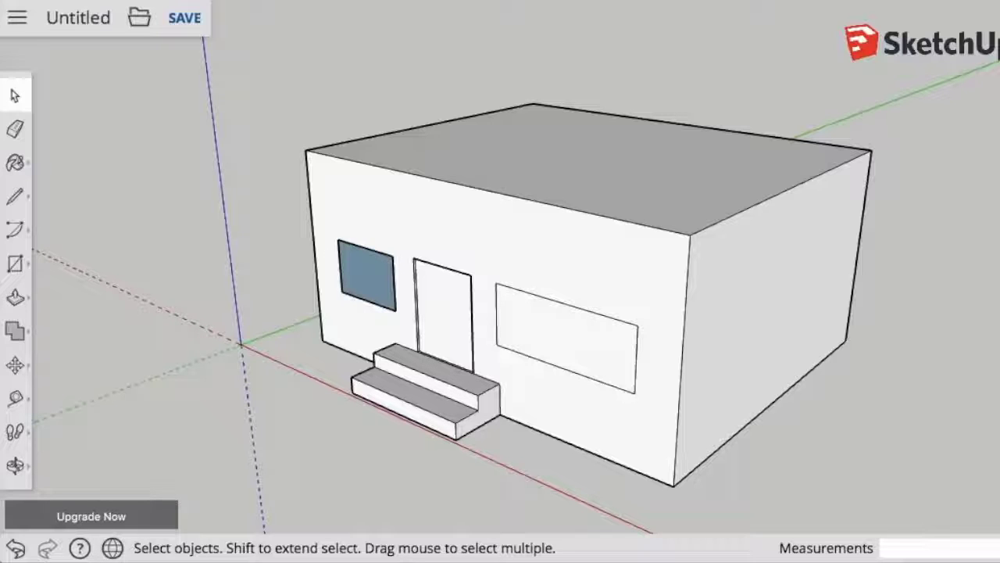
shift+click(558, 318)
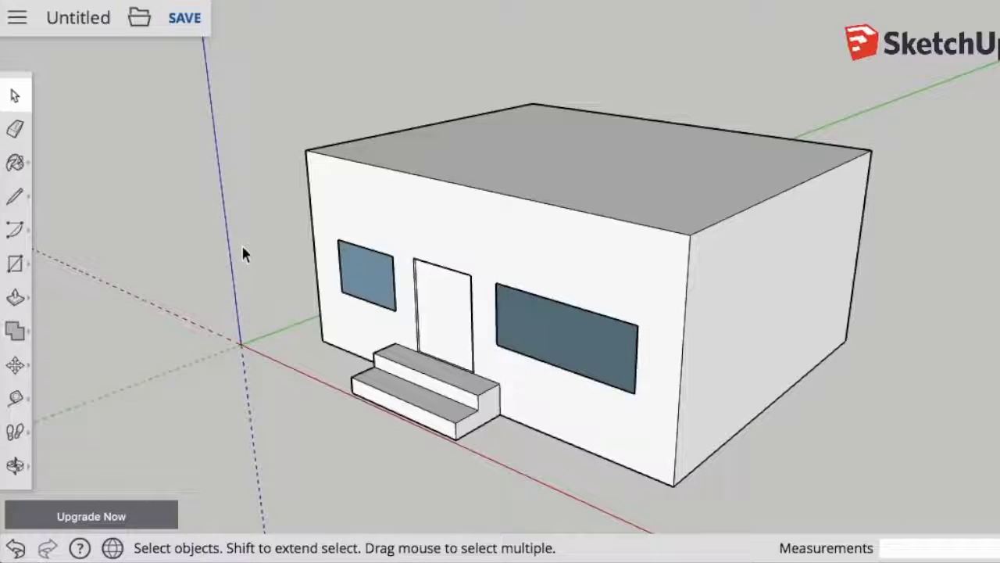
- Save the model and orbit to a more frontal view of the house
key(ctrl+s)
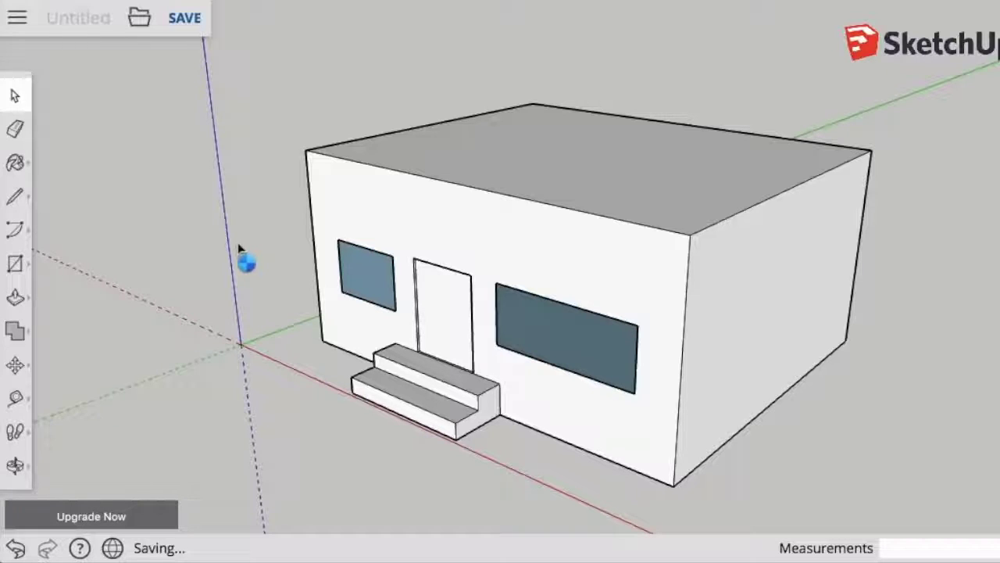
click(18, 466)
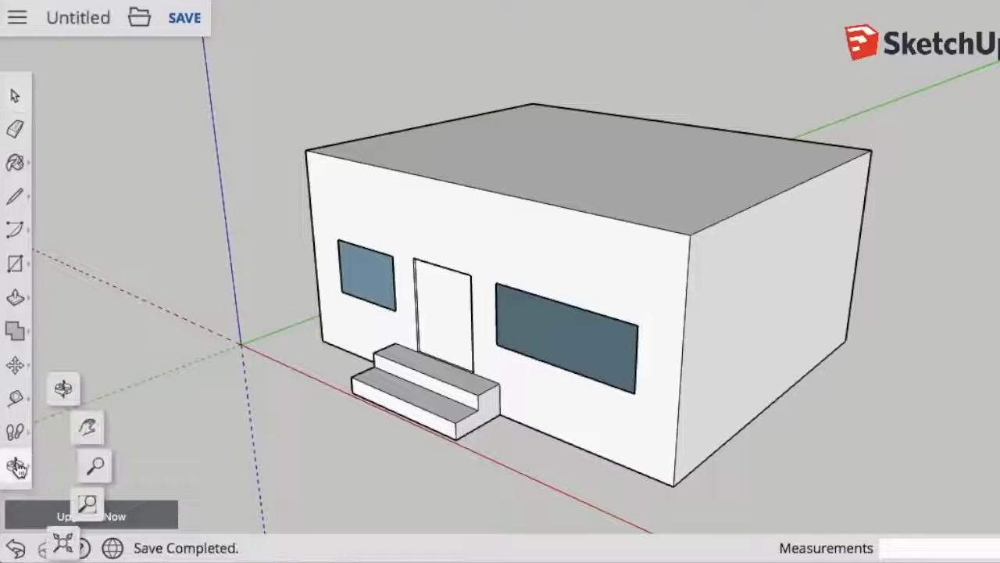
click(63, 389)
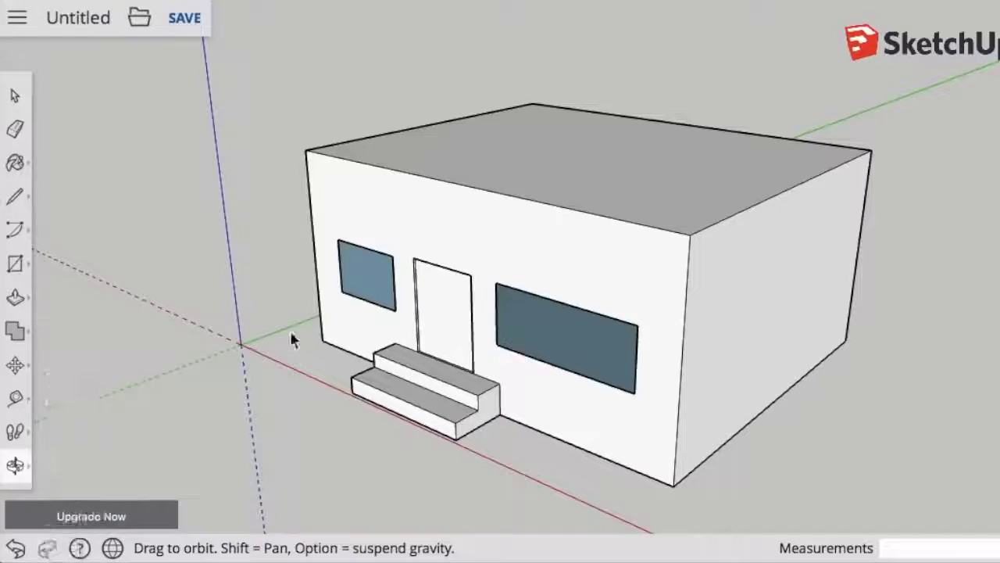
drag(291, 336, 312, 273)
- Pan the view to frame the house front and switch to zooming
click(14, 466)
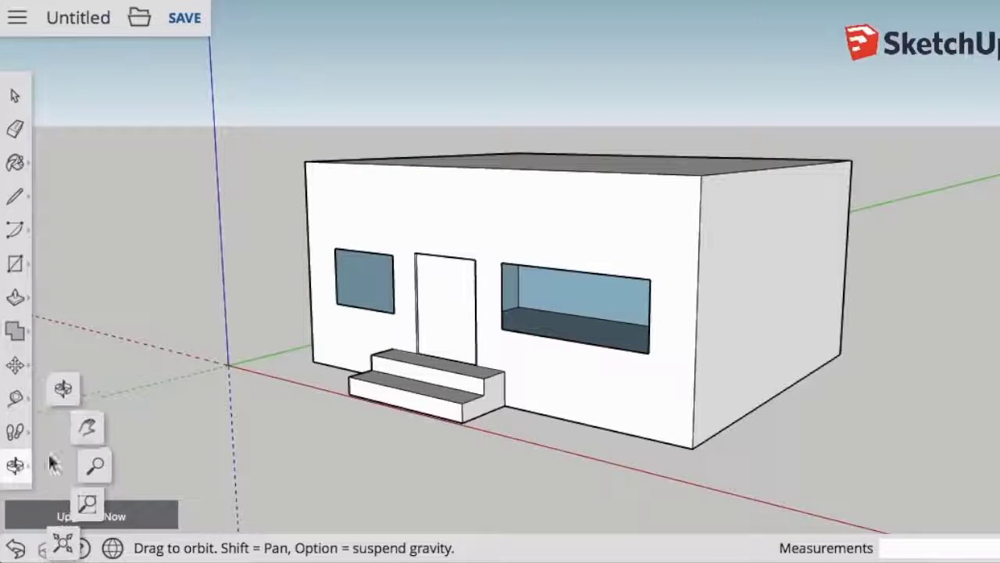
click(69, 384)
drag(266, 322, 190, 289)
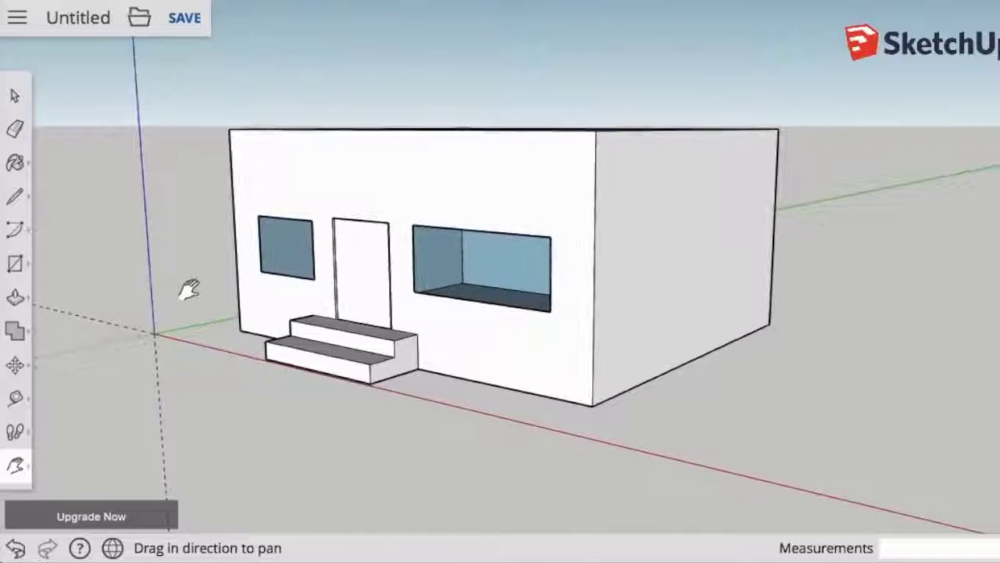
click(15, 466)
click(96, 467)
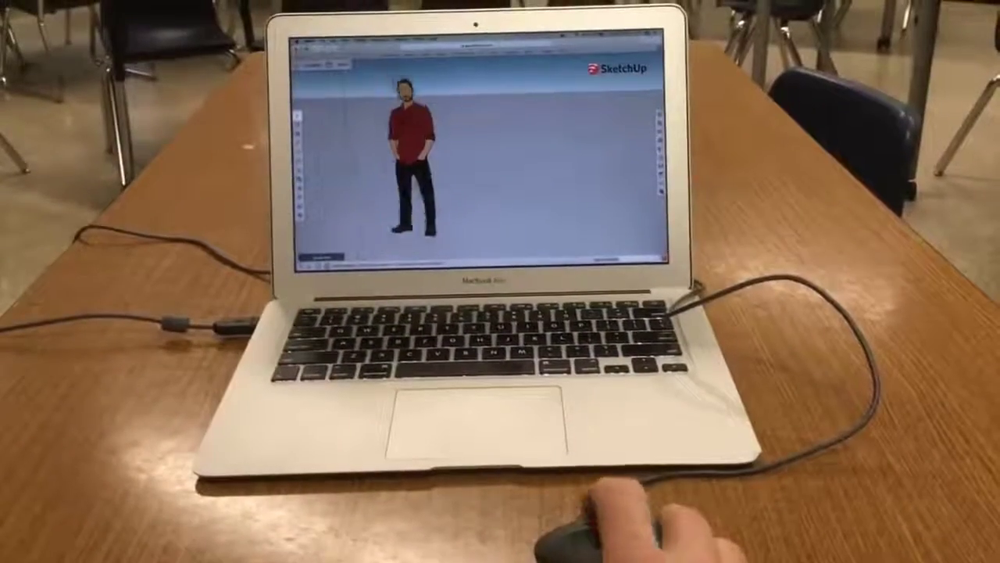
scroll(422, 157, down, 5)
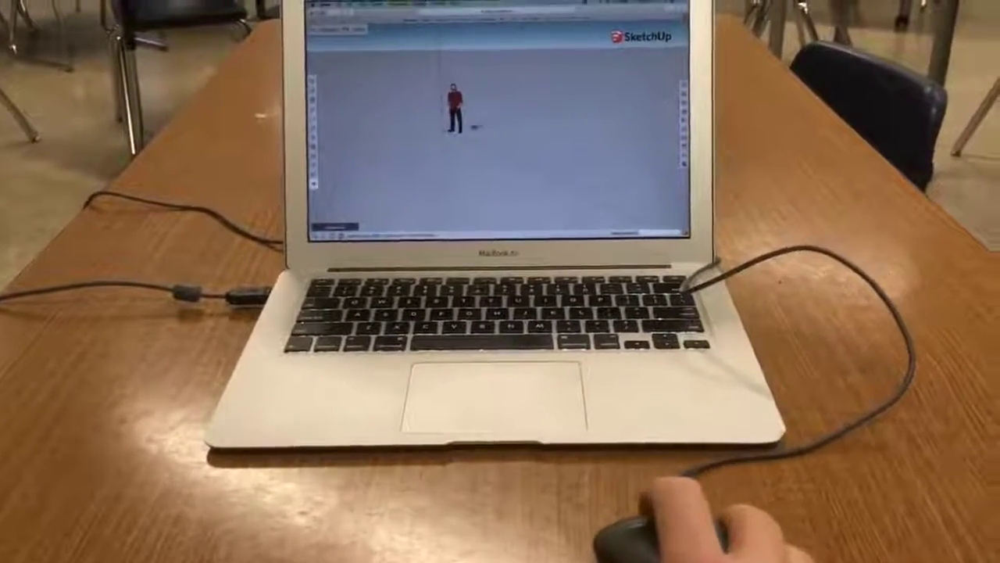
mouse_move(469, 122)
middle_down()
mouse_move(430, 117)
mouse_move(420, 84)
mouse_move(502, 89)
mouse_move(542, 65)
mouse_move(513, 92)
mouse_move(462, 106)
middle_up()
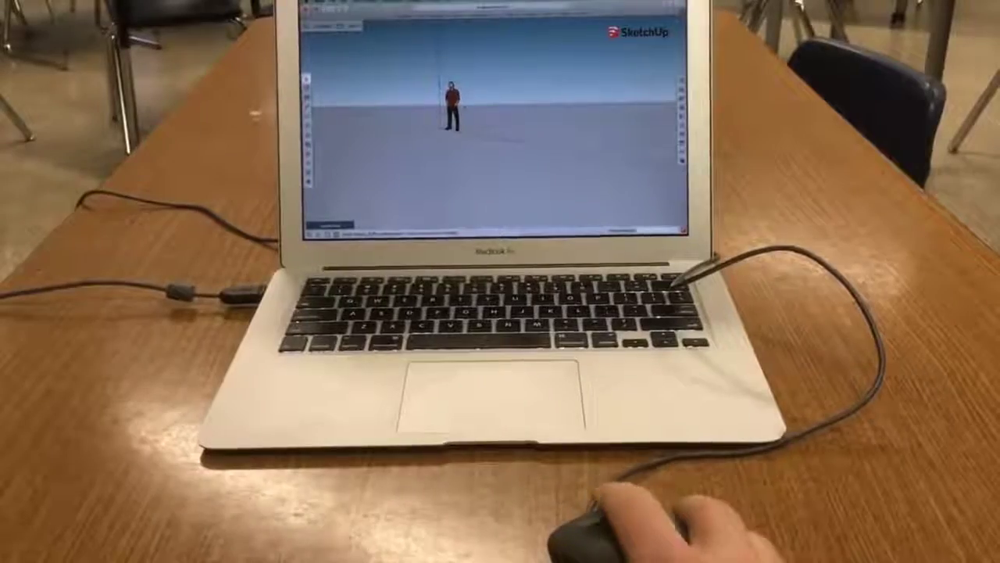
scroll(466, 111, down, 3)
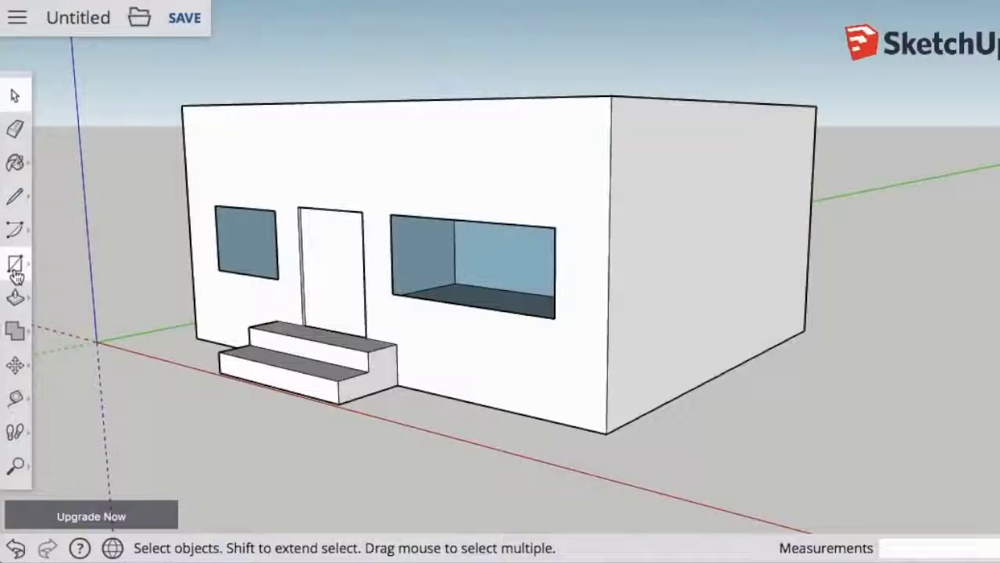
- Draw two window rectangles on the right side wall and delete a face to open a hole
click(15, 270)
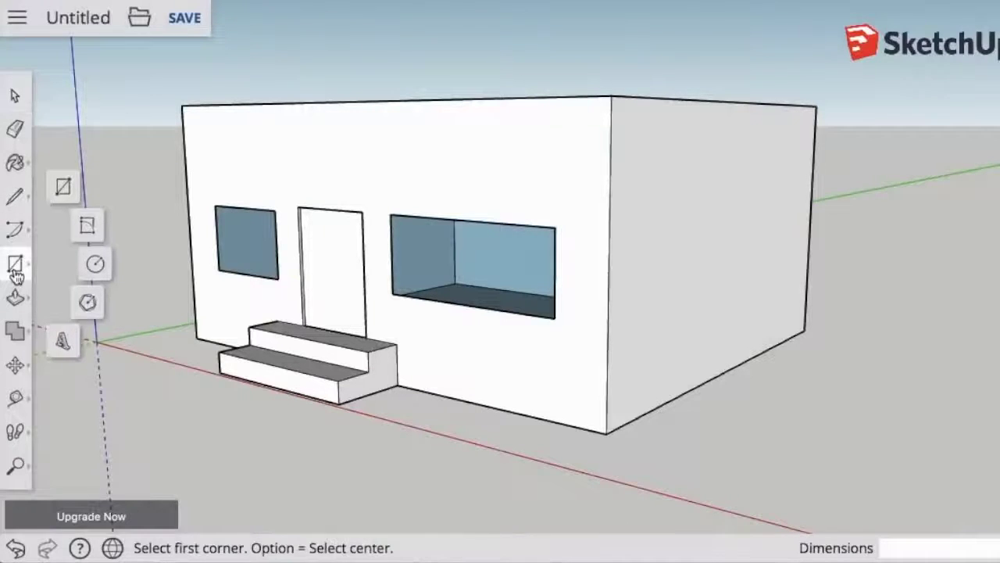
click(653, 221)
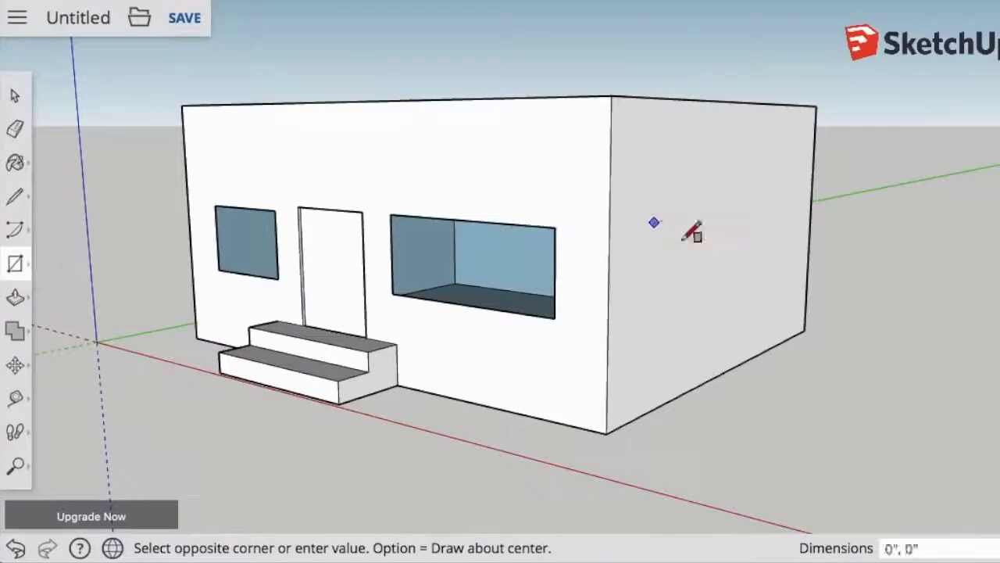
click(713, 296)
click(745, 209)
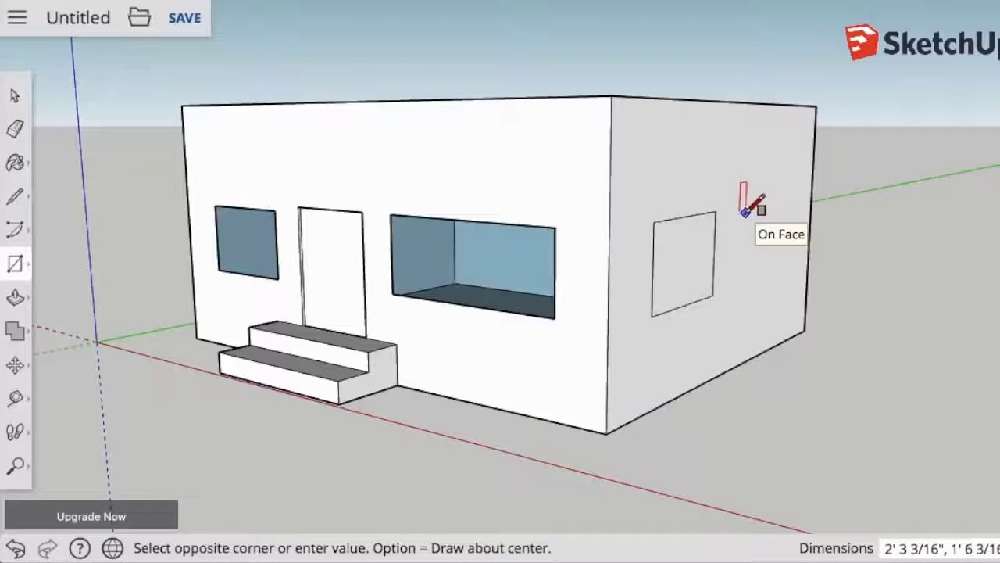
click(794, 283)
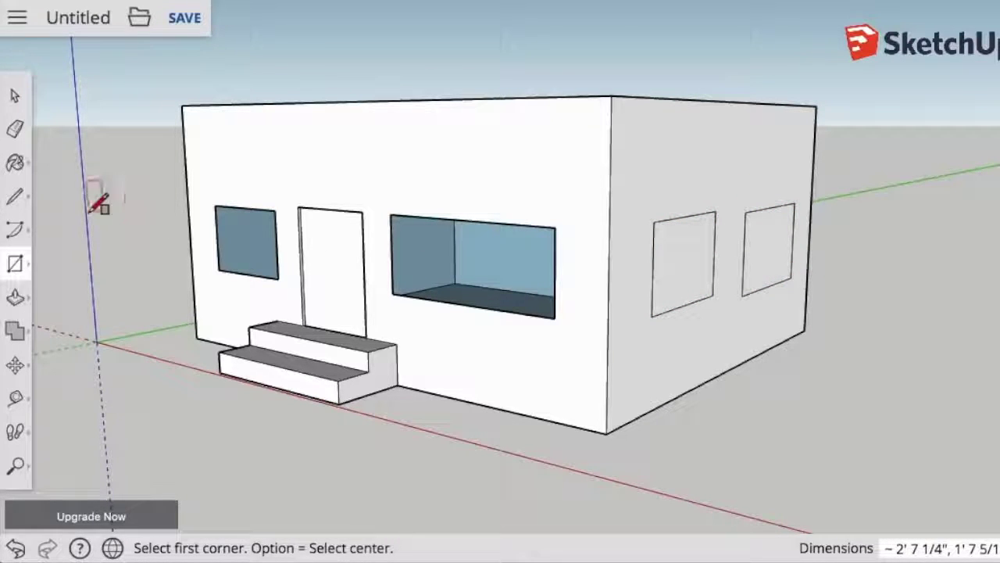
key(space)
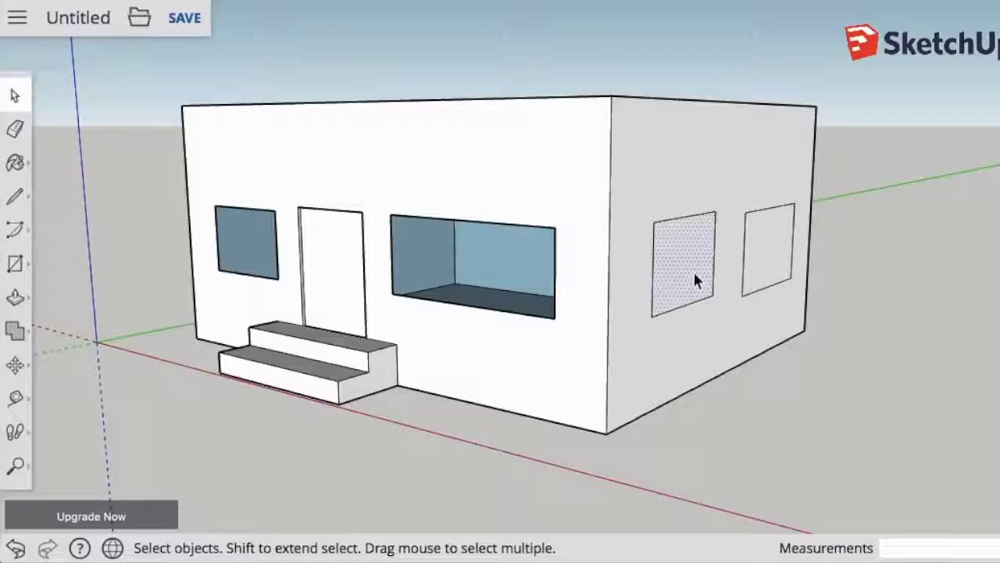
key(Delete)
key(Delete)
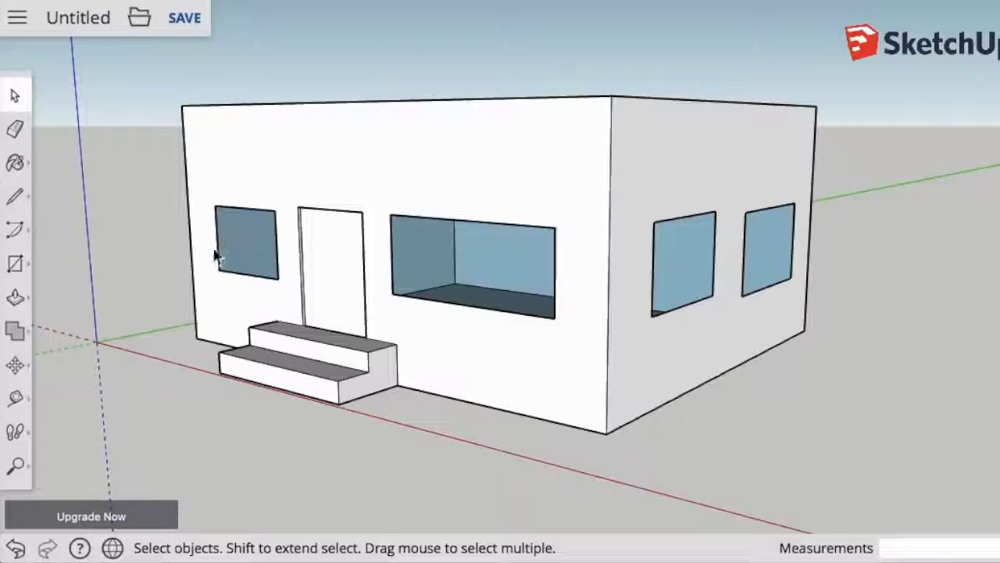
- Draw a 1 3/16" radius circle on the front door and pull it out 13/16" as a knob
click(17, 263)
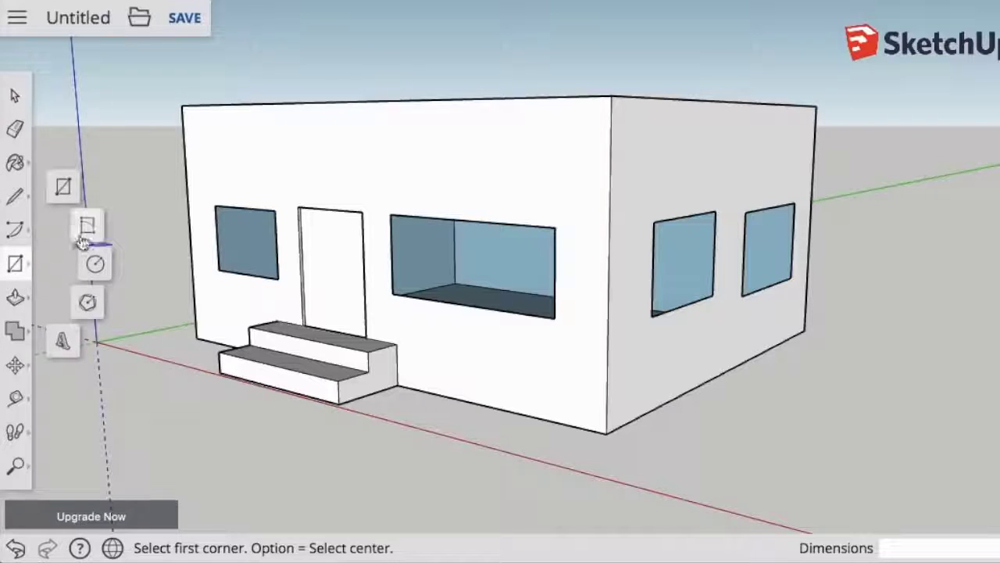
click(95, 264)
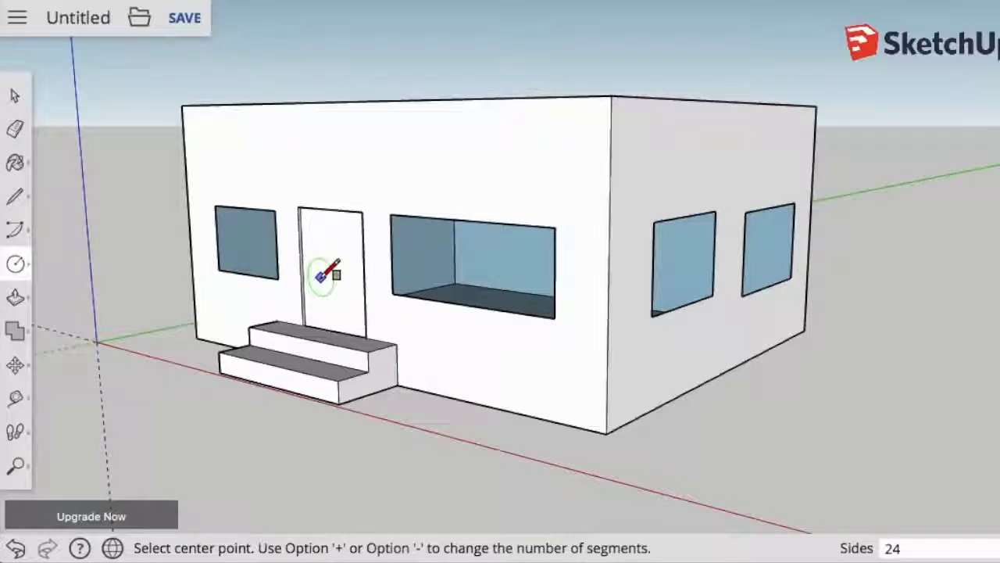
scroll(323, 273, up, 10)
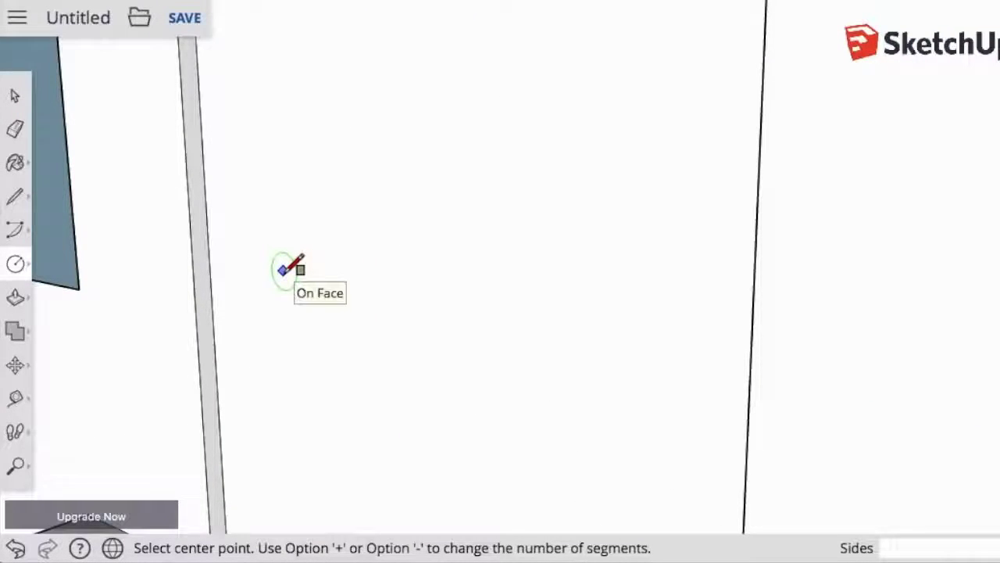
click(283, 270)
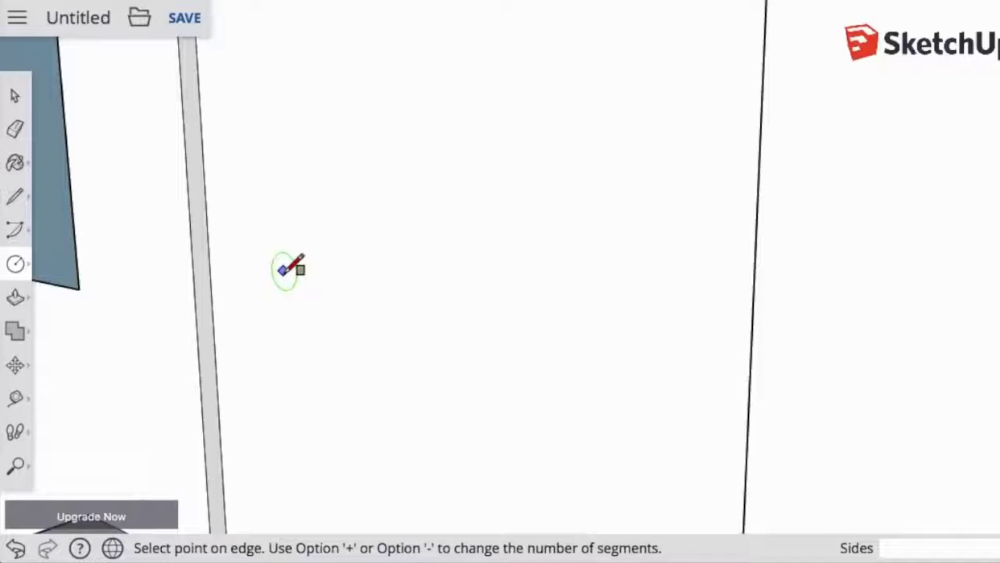
click(307, 284)
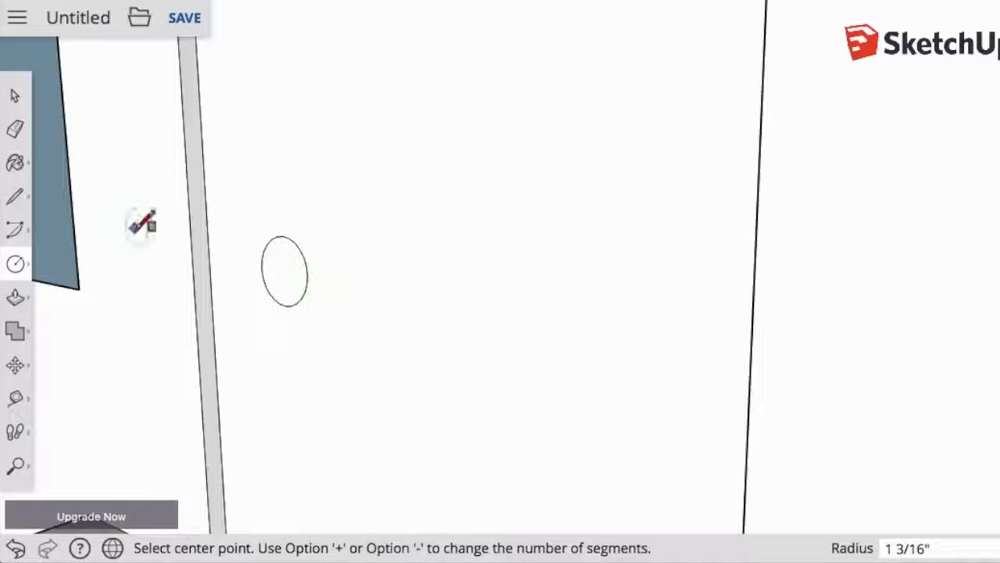
click(16, 298)
click(270, 279)
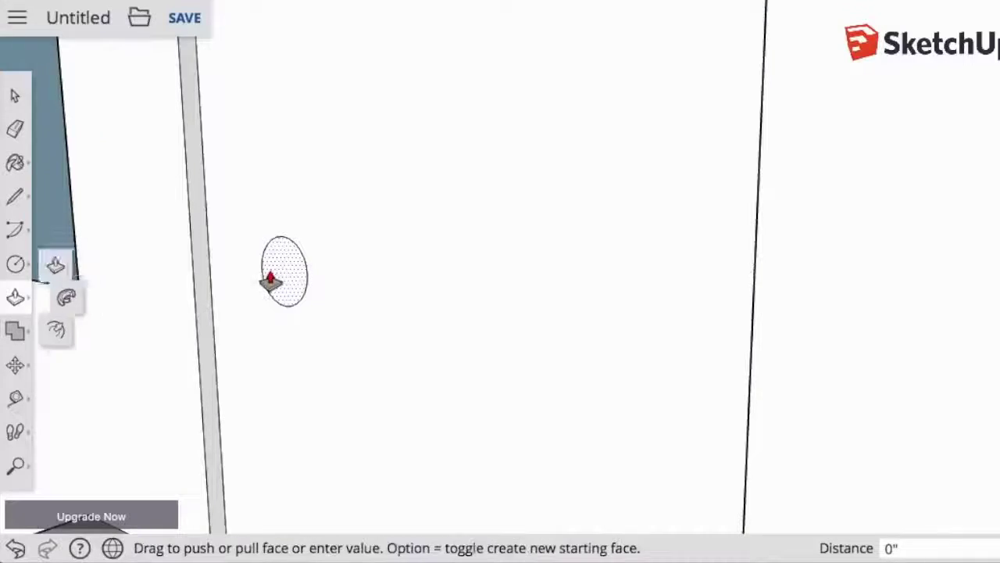
click(254, 295)
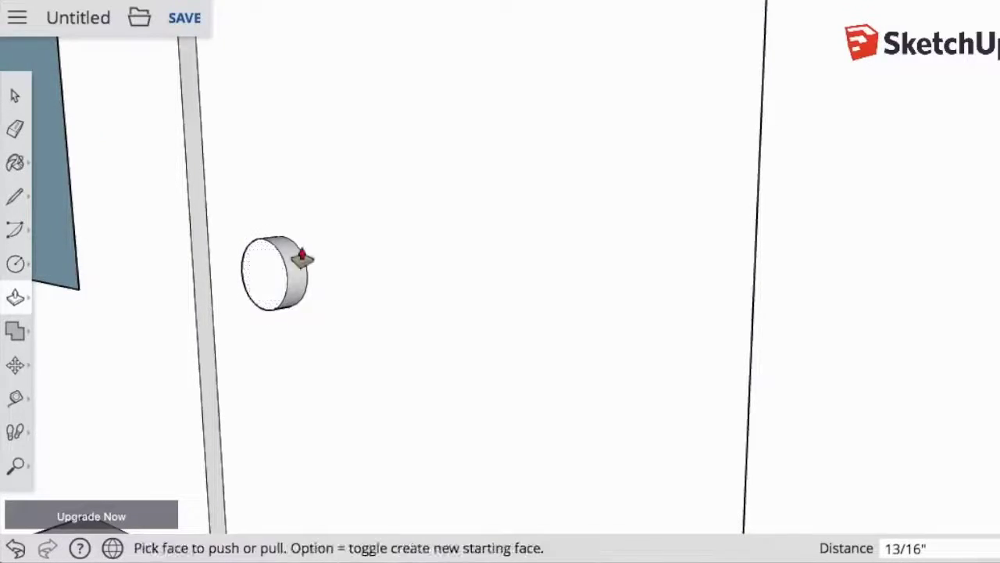
scroll(313, 250, down, 10)
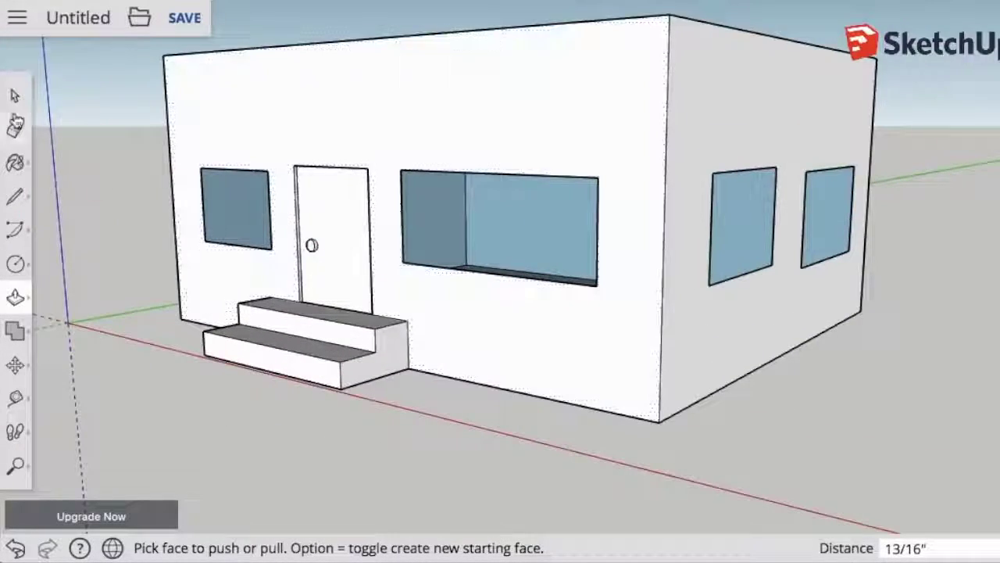
click(15, 96)
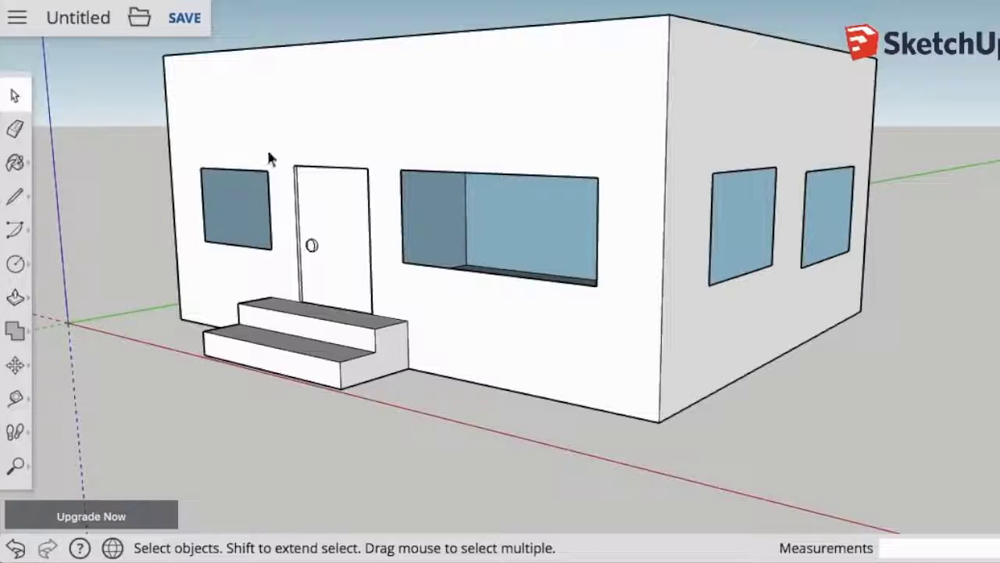
- Draw a 10' 5 7/16" line between the midpoints of the roof's opposite edges, splitting the top in half
scroll(433, 195, down, 5)
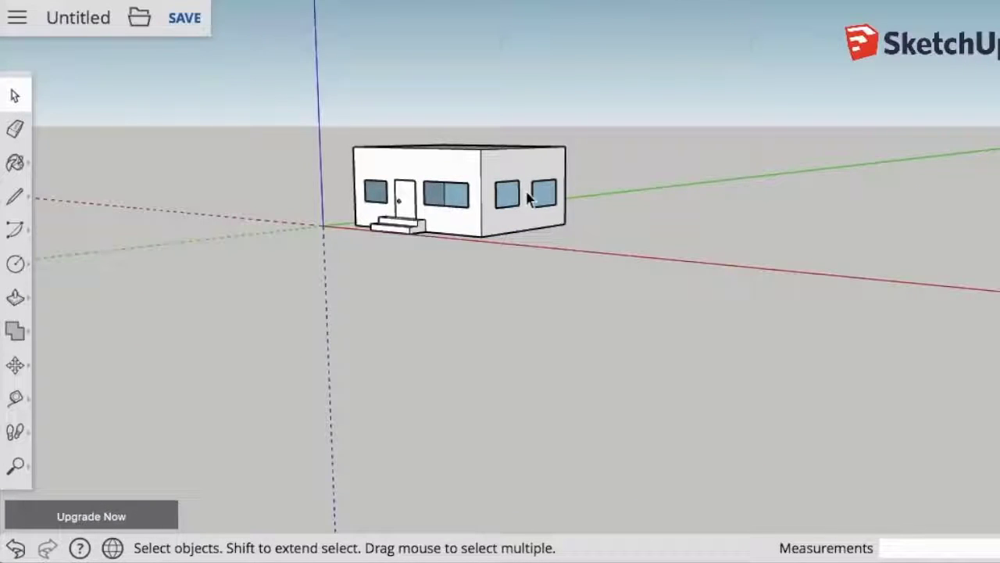
middle_drag(528, 199, 346, 305)
scroll(471, 256, up, 5)
scroll(470, 256, down, 5)
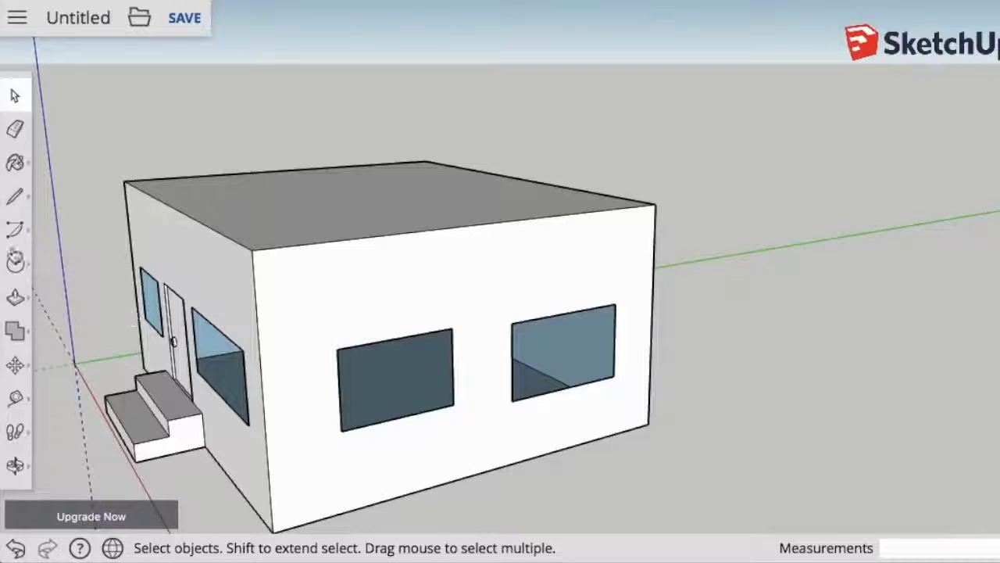
click(16, 196)
click(59, 181)
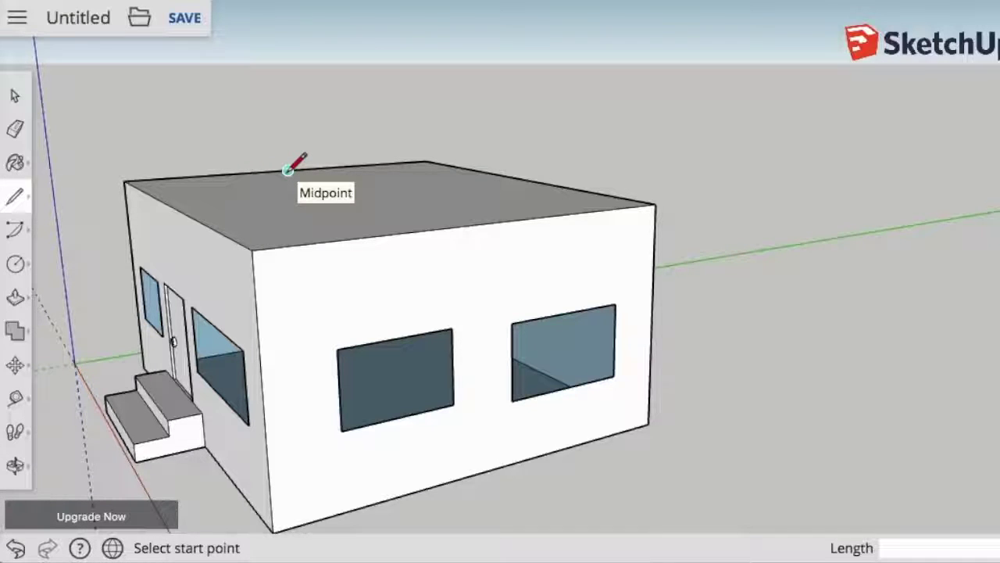
click(288, 170)
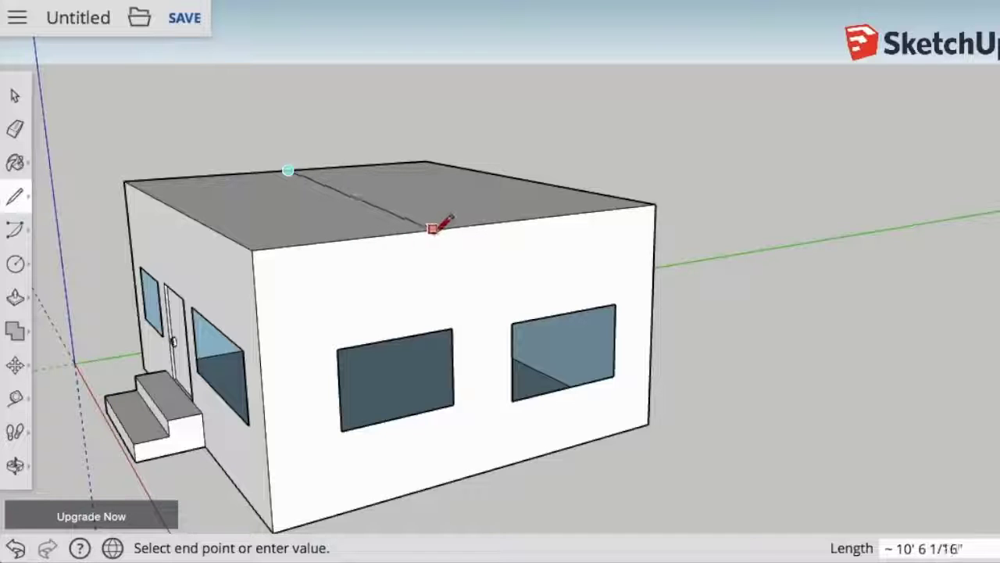
click(475, 226)
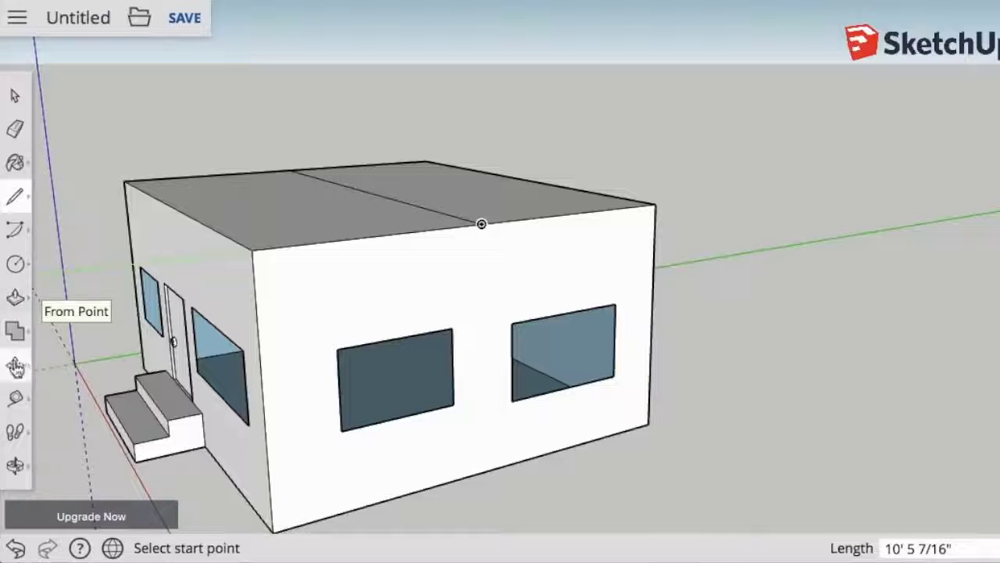
- Move the roof's middle line up 2' 2 3/16" to form a gable ridge
click(65, 324)
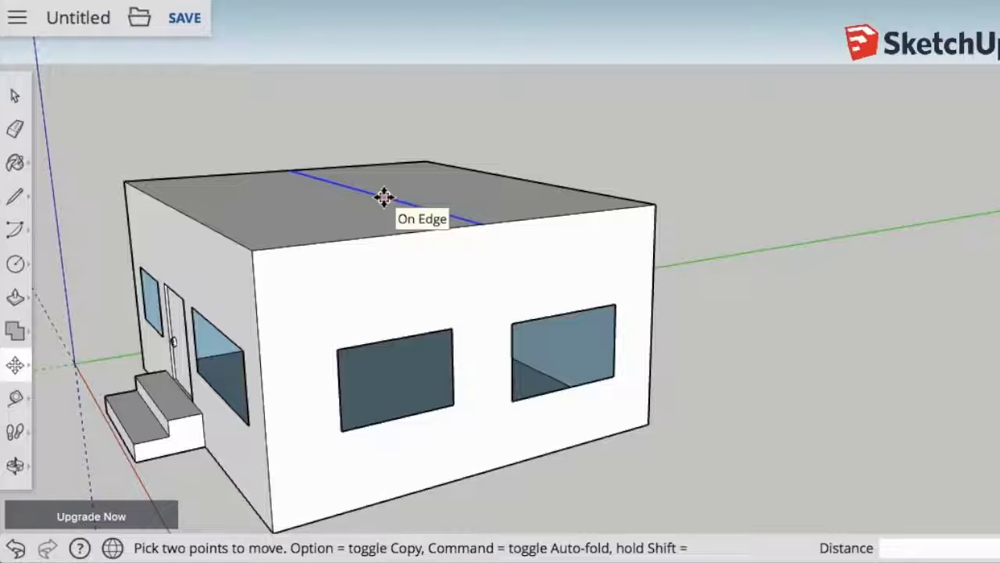
drag(384, 196, 342, 104)
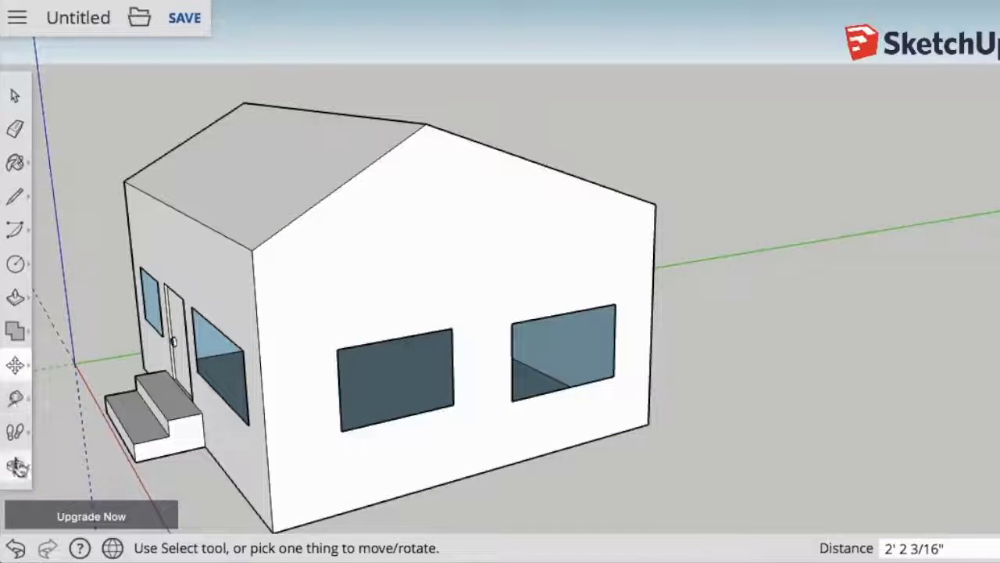
middle_drag(430, 284, 472, 277)
- Orbit to a front three-quarter view showing the door, knob, windows and steps
key(m)
scroll(217, 348, down, 10)
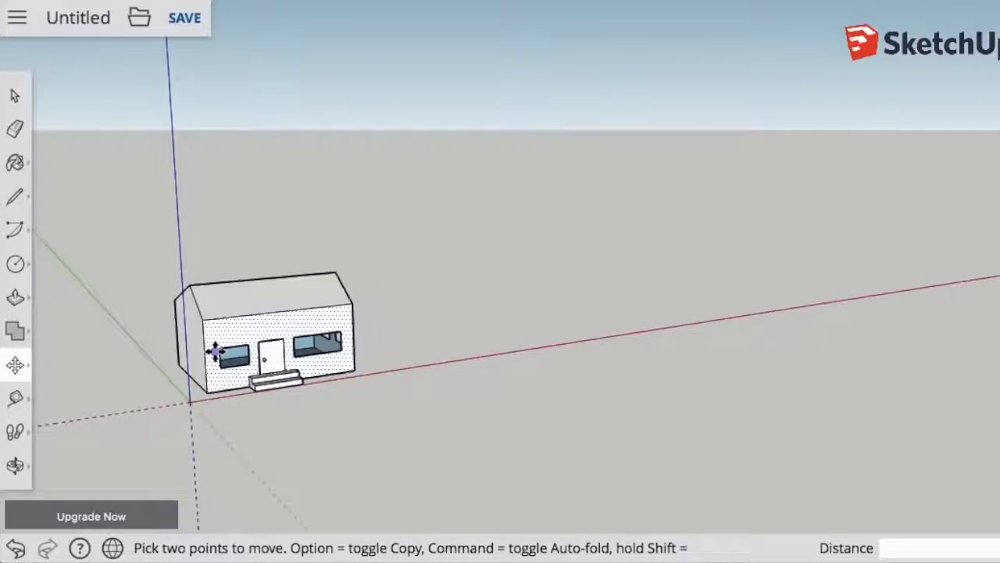
scroll(212, 355, up, 10)
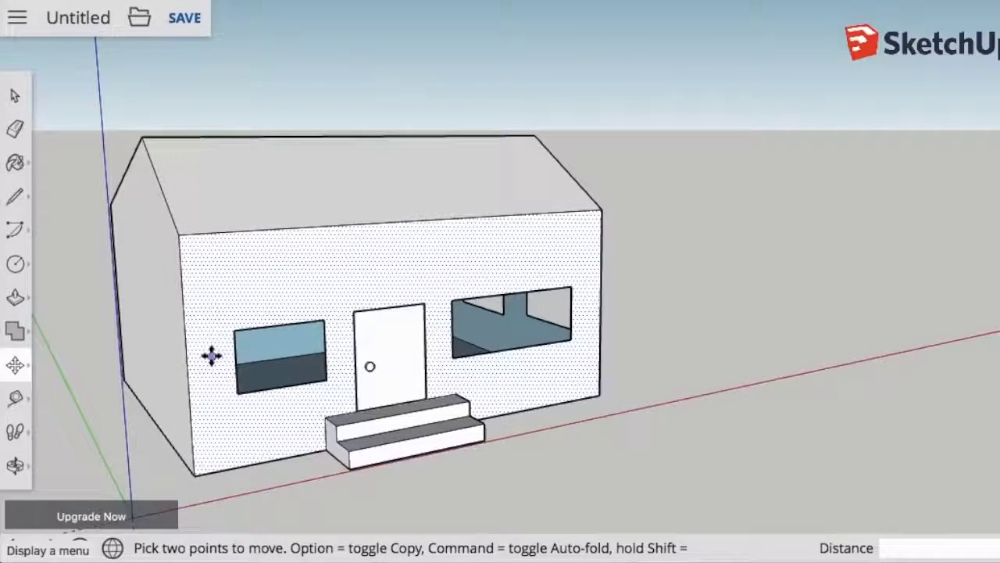
middle_drag(212, 353, 508, 310)
- Draw a ground rectangle beside the side wall and pull it up 8' 2 1/8" into a chimney
click(15, 331)
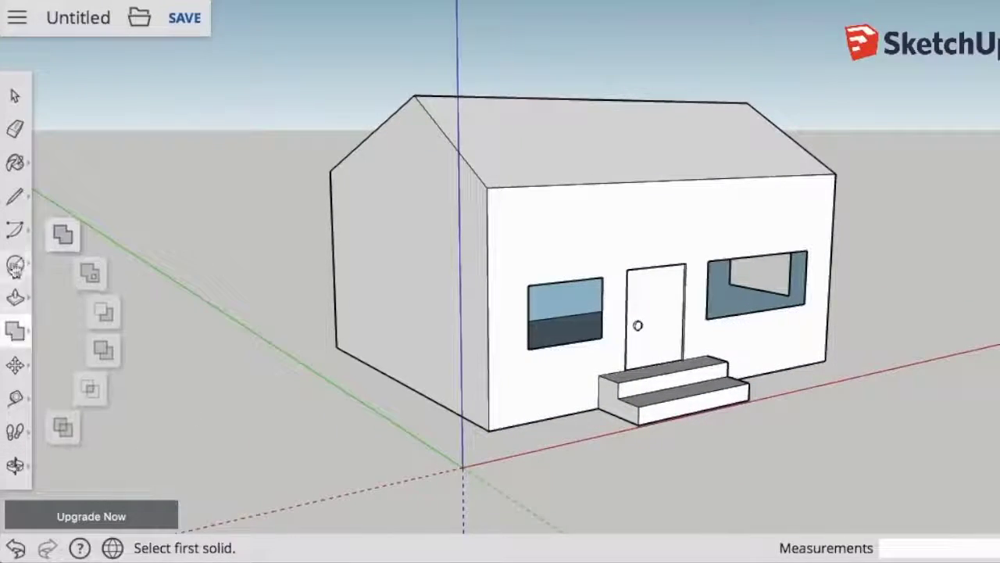
click(15, 264)
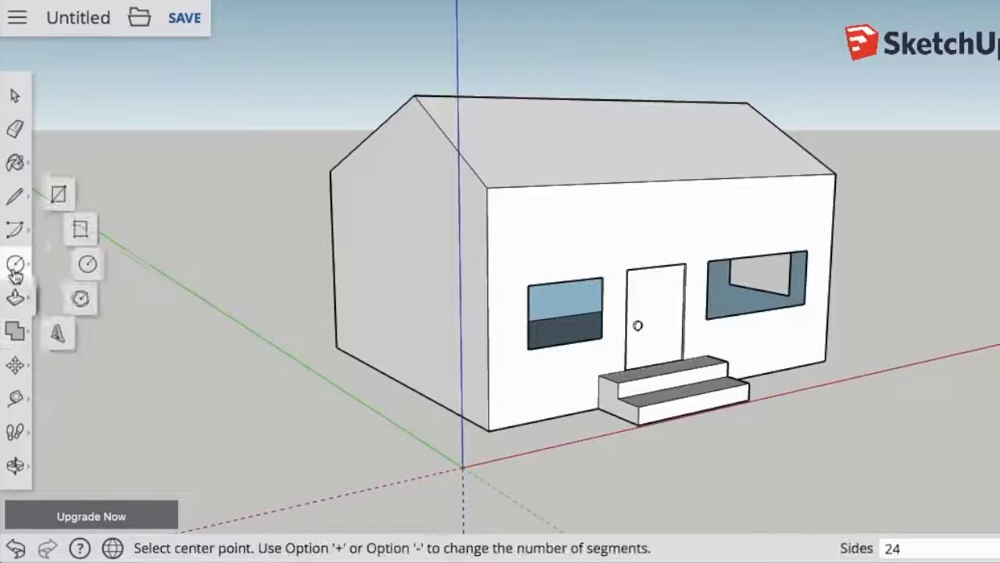
click(59, 194)
click(367, 364)
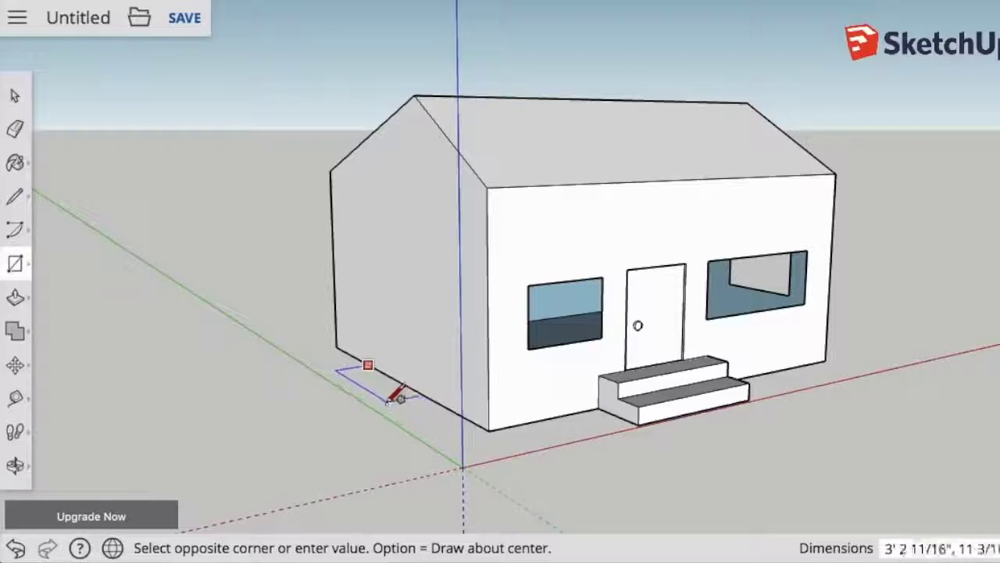
click(387, 399)
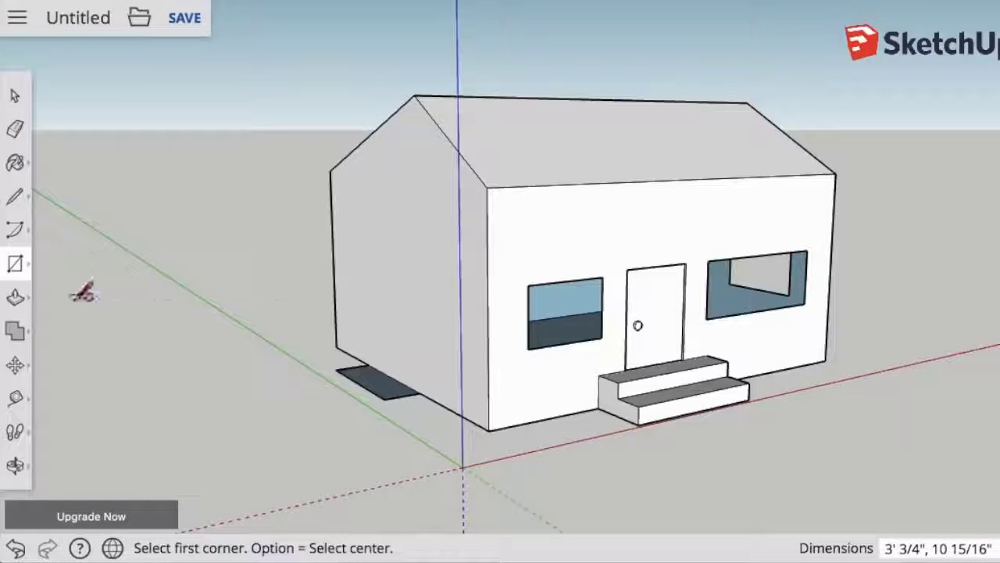
click(14, 297)
click(357, 380)
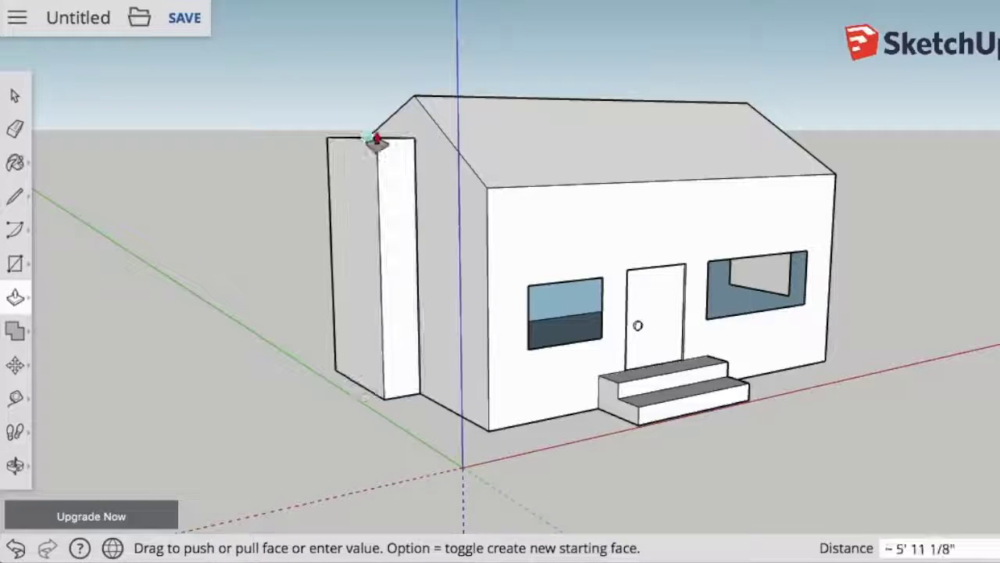
click(381, 41)
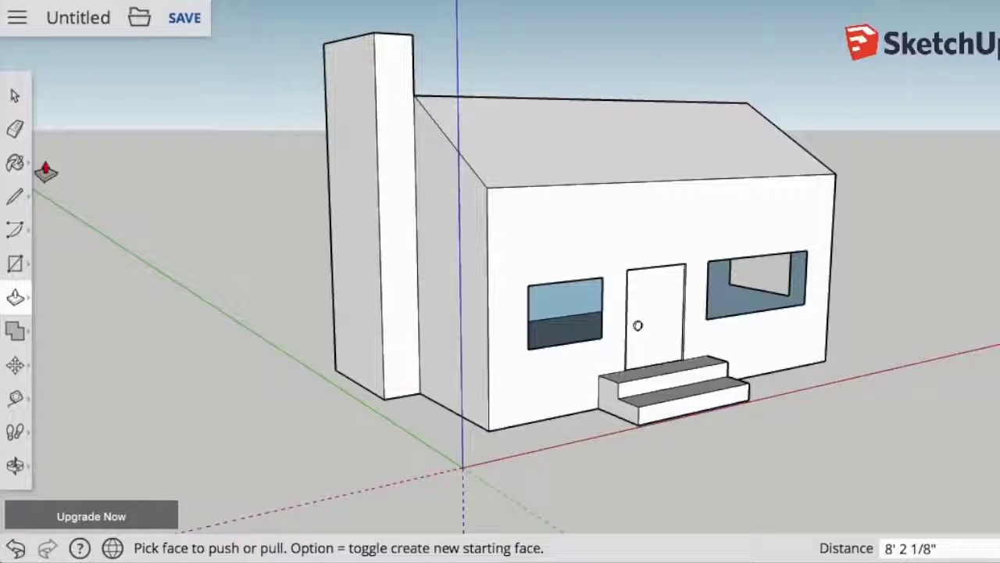
click(14, 95)
- Draw three circles on the chimney top for the flues
middle_drag(223, 190, 188, 417)
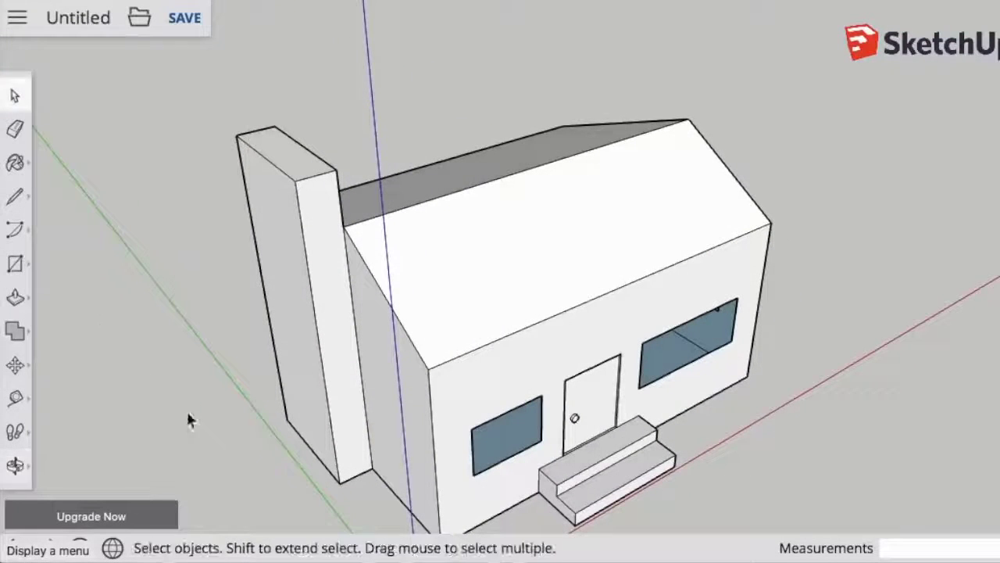
click(15, 263)
click(94, 262)
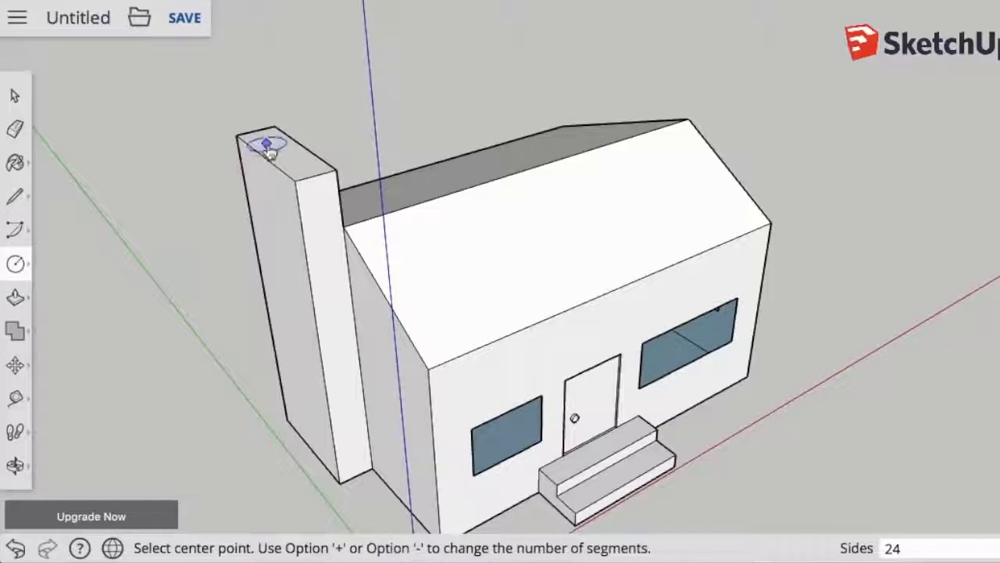
scroll(269, 145, up, 5)
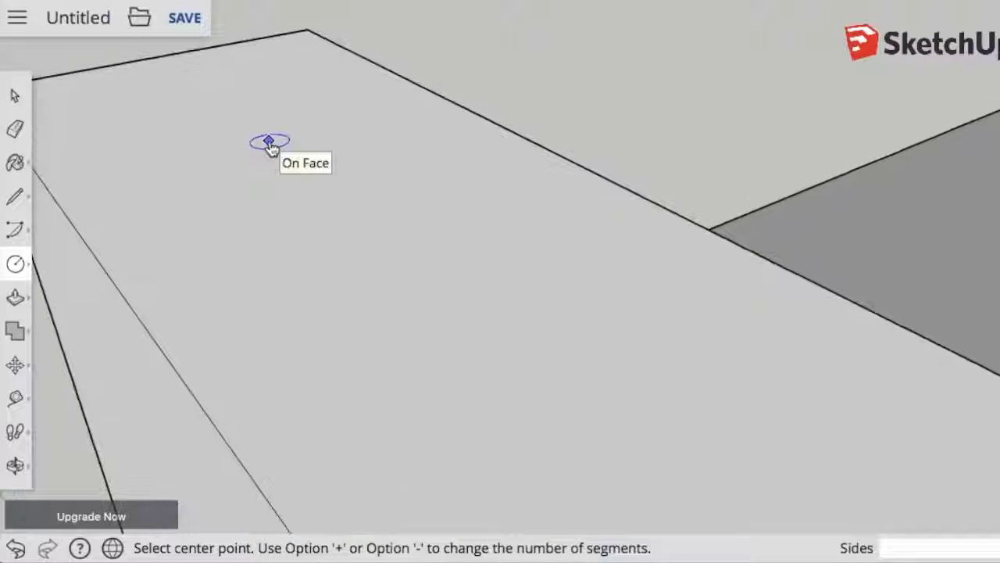
click(273, 176)
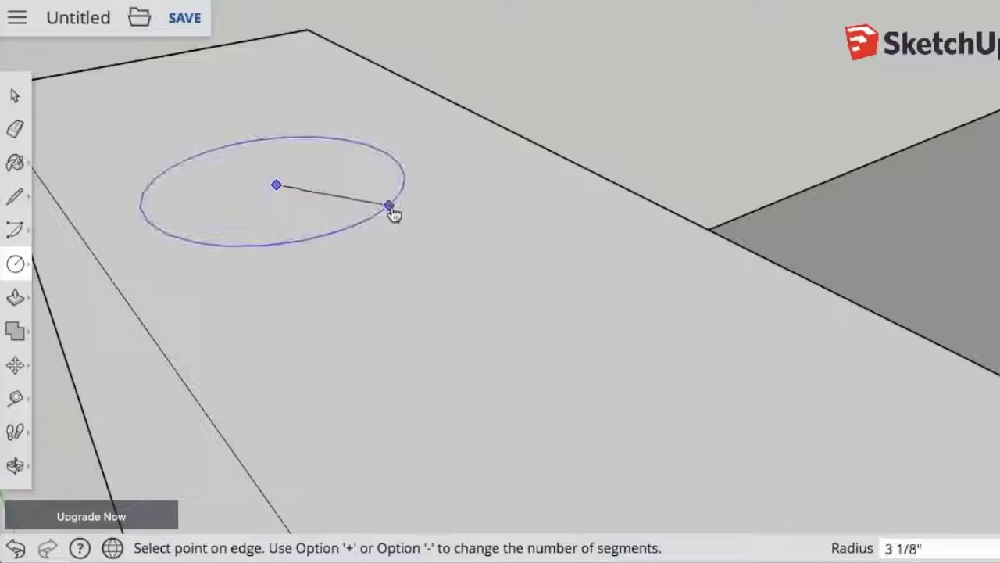
click(393, 206)
scroll(469, 279, down, 4)
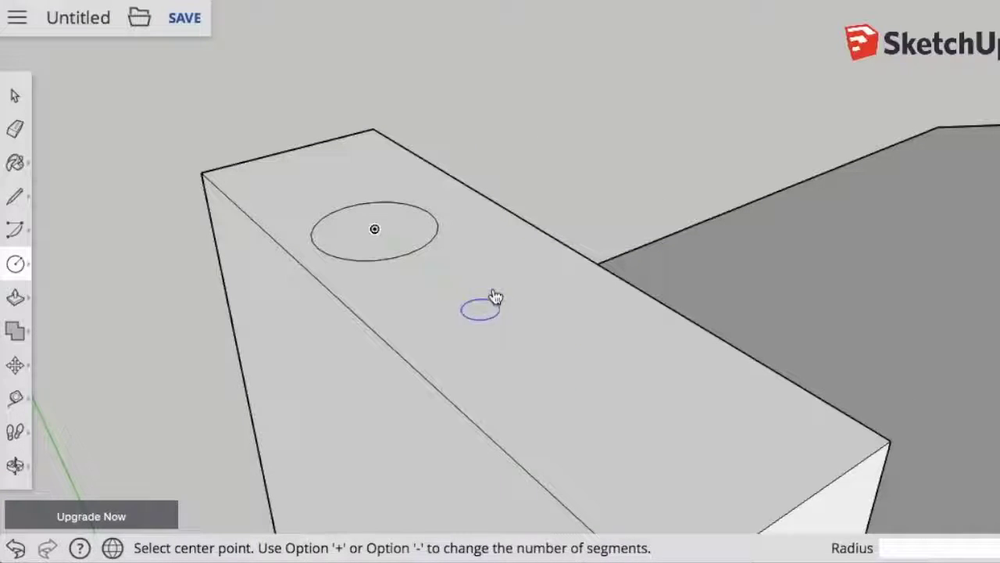
click(485, 311)
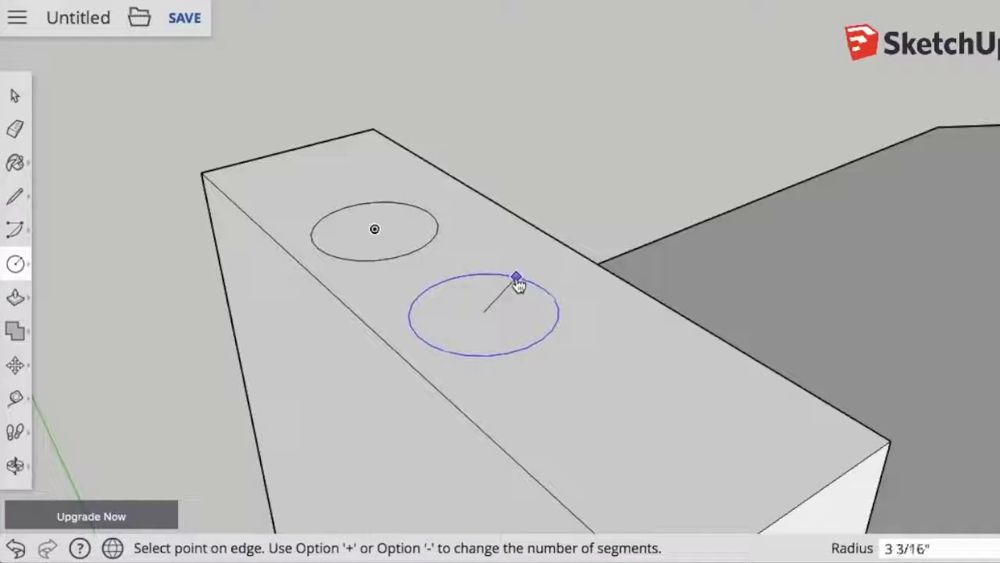
click(512, 290)
click(646, 434)
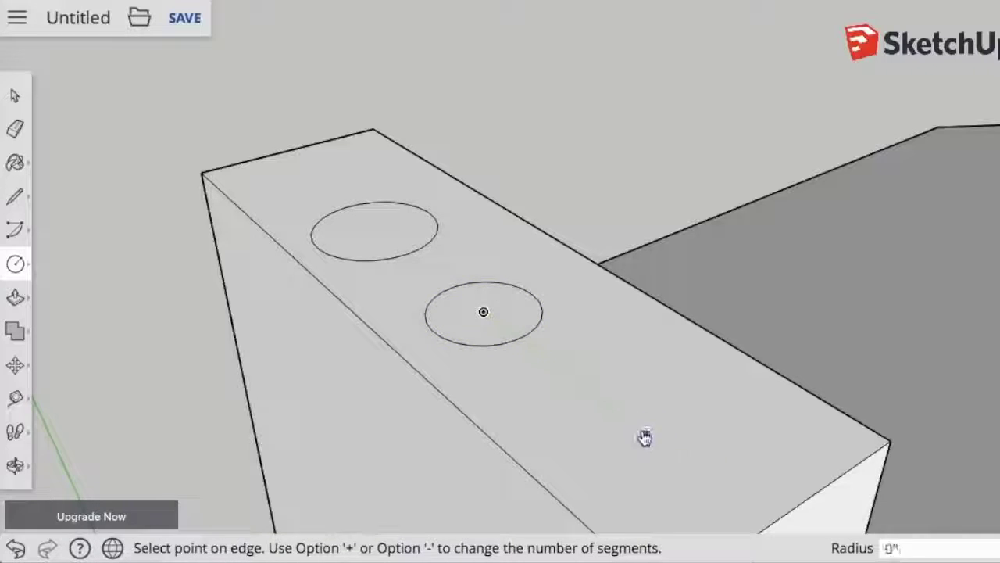
click(653, 395)
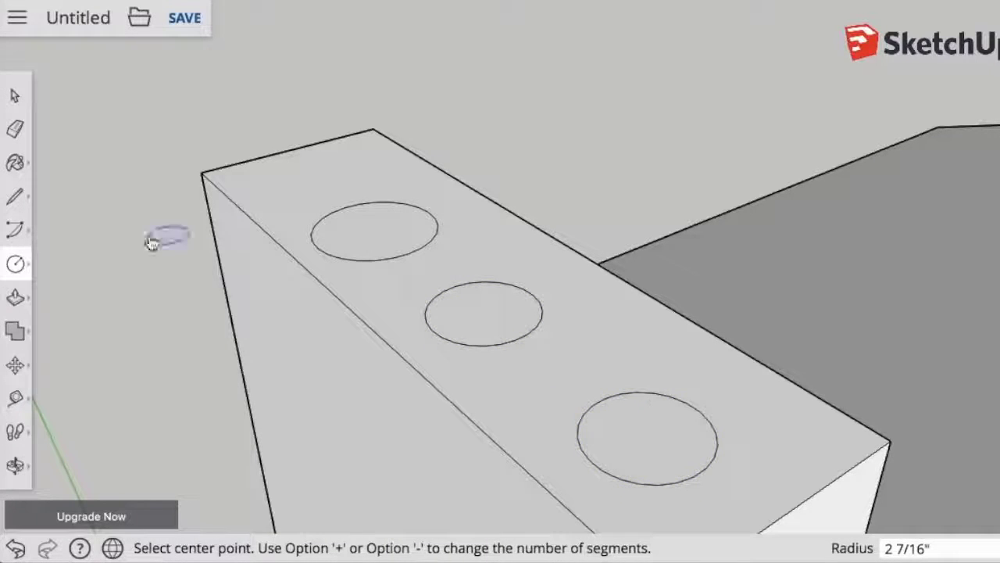
- Push each of the three circles down into the chimney to make flue holes
click(16, 298)
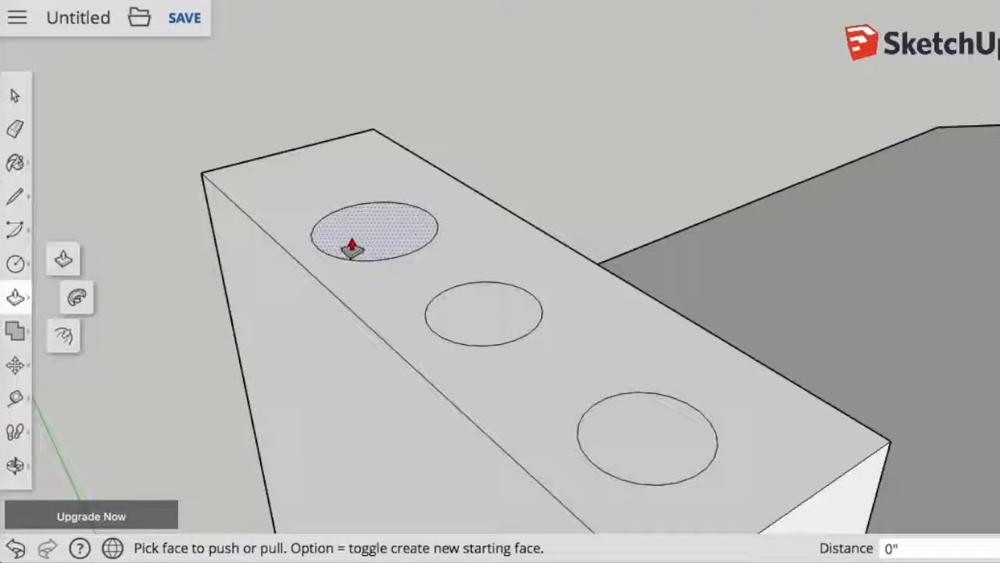
drag(352, 247, 362, 319)
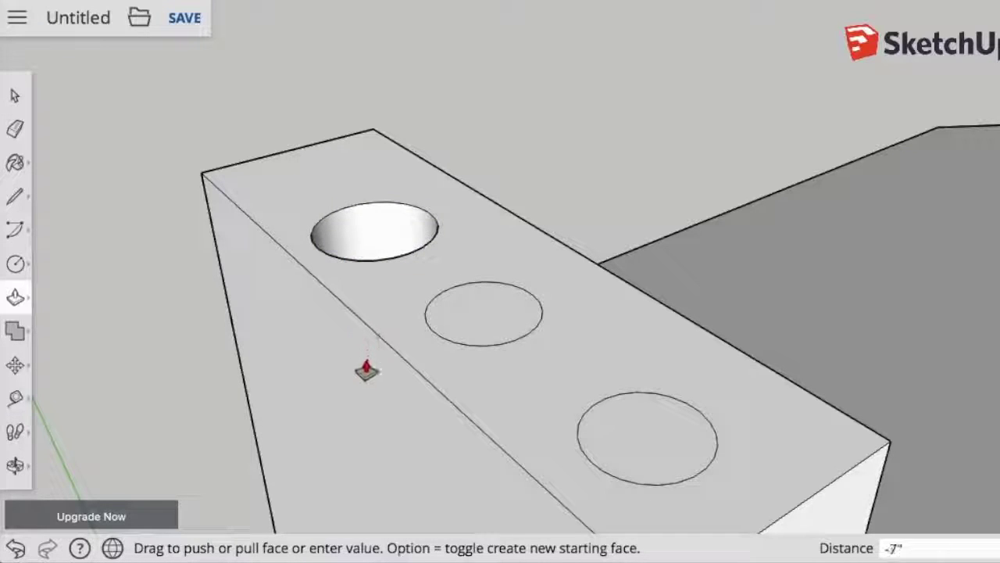
drag(367, 373, 368, 421)
drag(476, 335, 478, 506)
drag(636, 469, 637, 549)
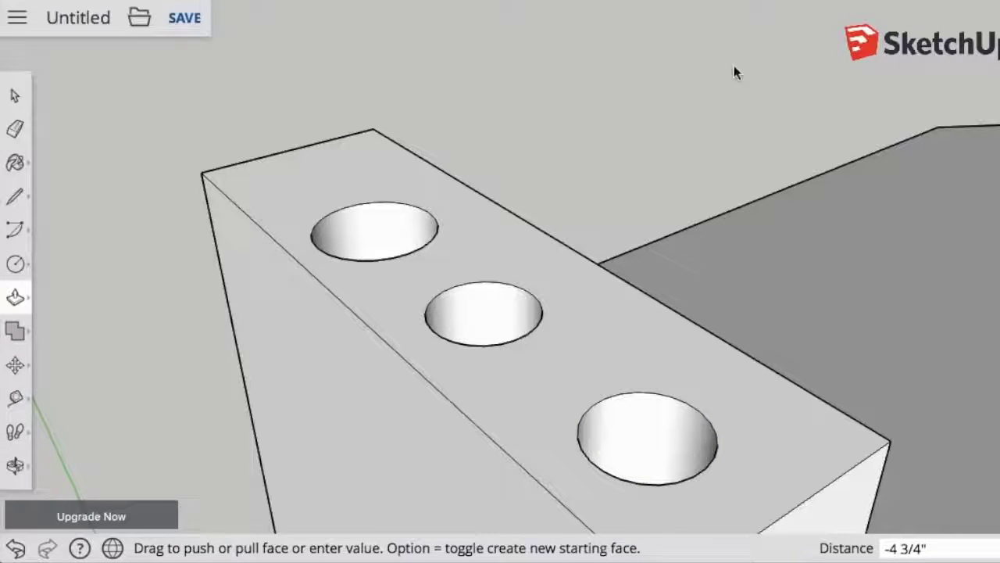
drag(17, 98, 327, 209)
middle_drag(326, 209, 324, 208)
drag(324, 208, 432, 383)
drag(441, 440, 431, 415)
click(15, 96)
middle_drag(118, 101, 438, 192)
scroll(440, 197, down, 10)
- Orbit around the completed house to a front-corner view with the chimney behind
scroll(440, 197, up, 7)
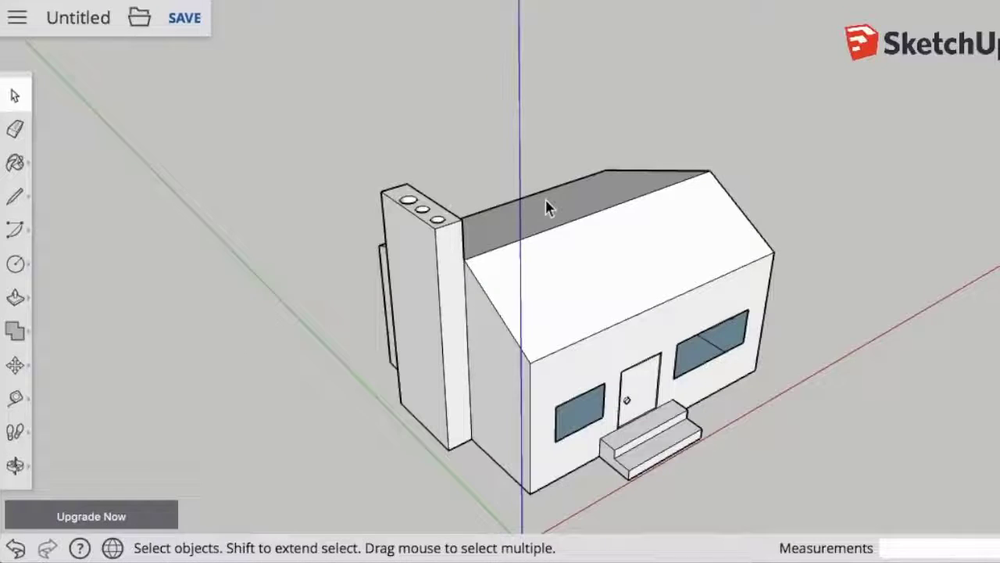
middle_drag(565, 211, 199, 148)
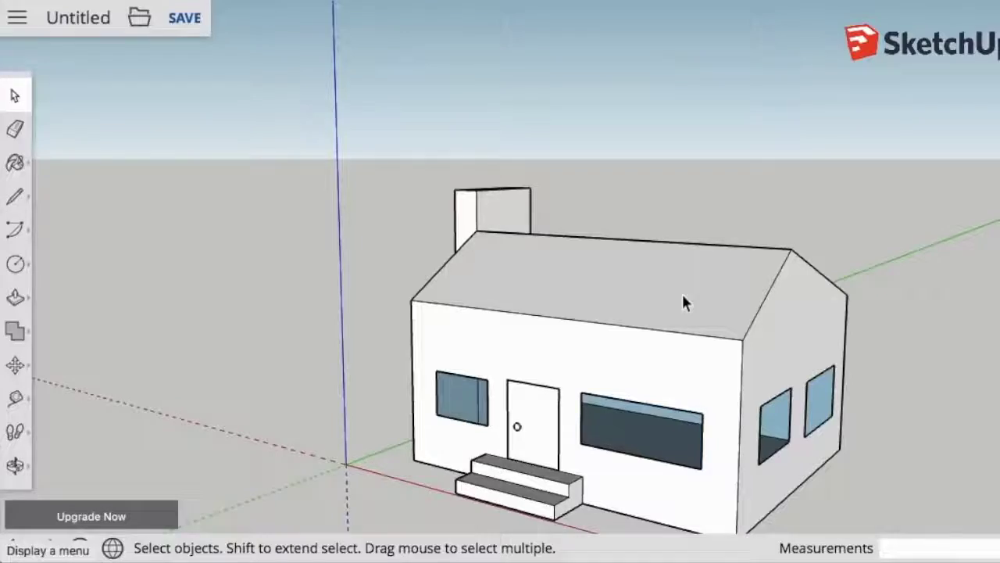
middle_drag(681, 292, 536, 201)
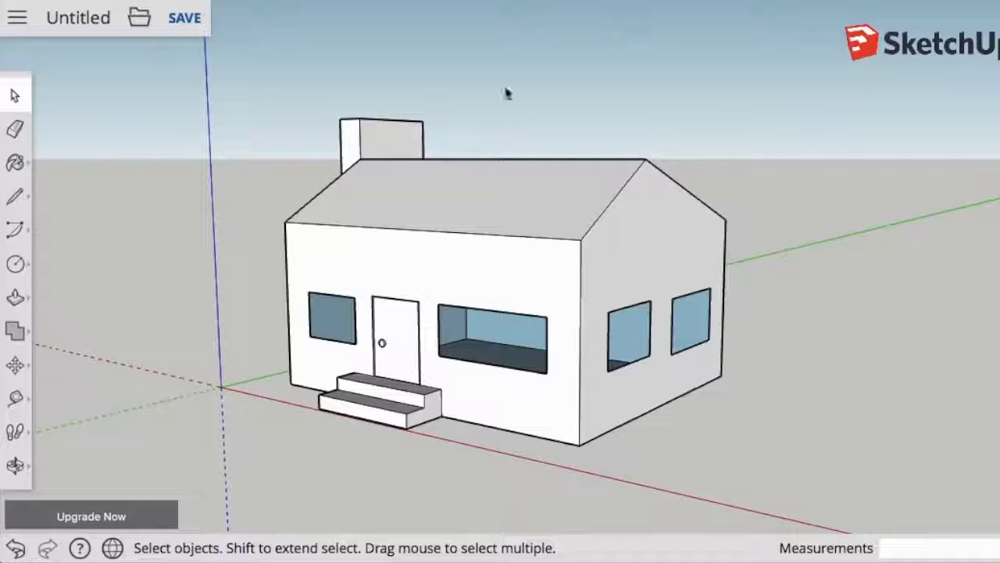
- Save the model as 'House' in the SketchUp project folder on Trimble Connect
click(82, 16)
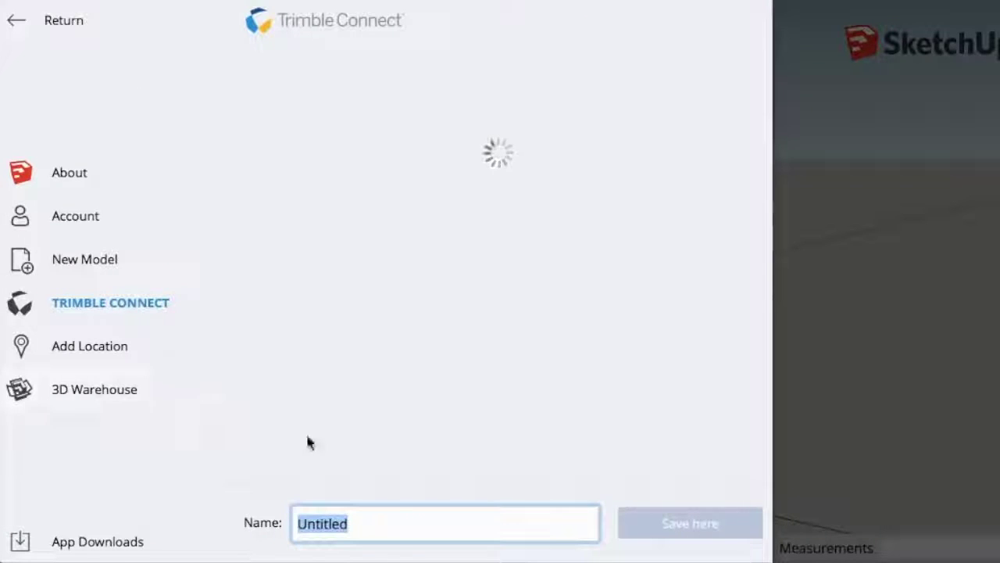
text(House)
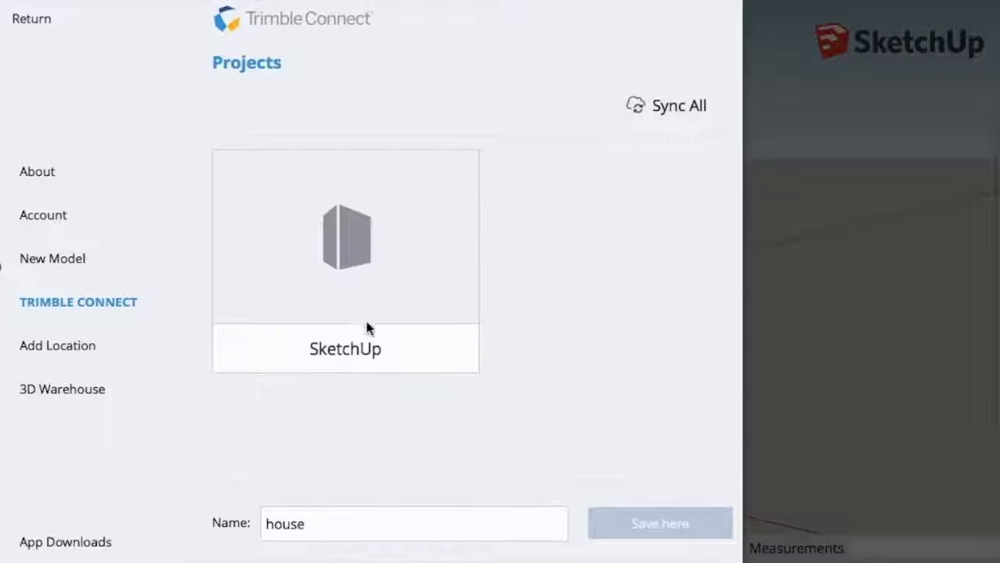
click(371, 331)
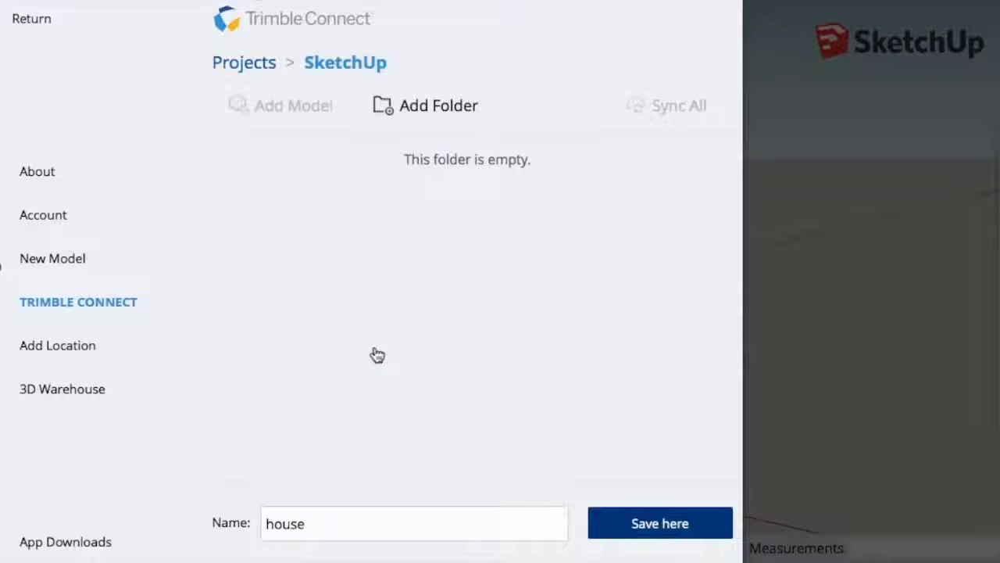
click(655, 532)
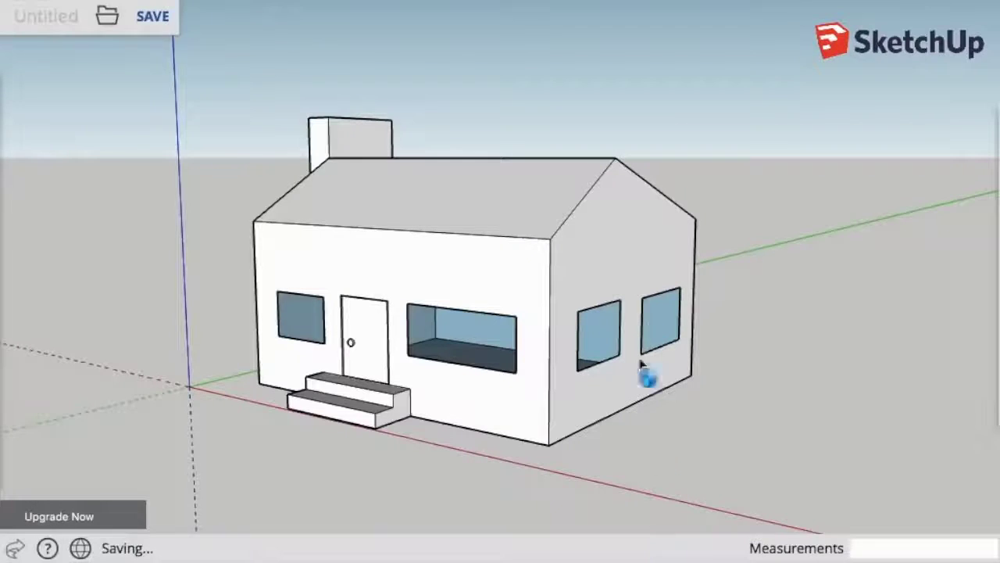